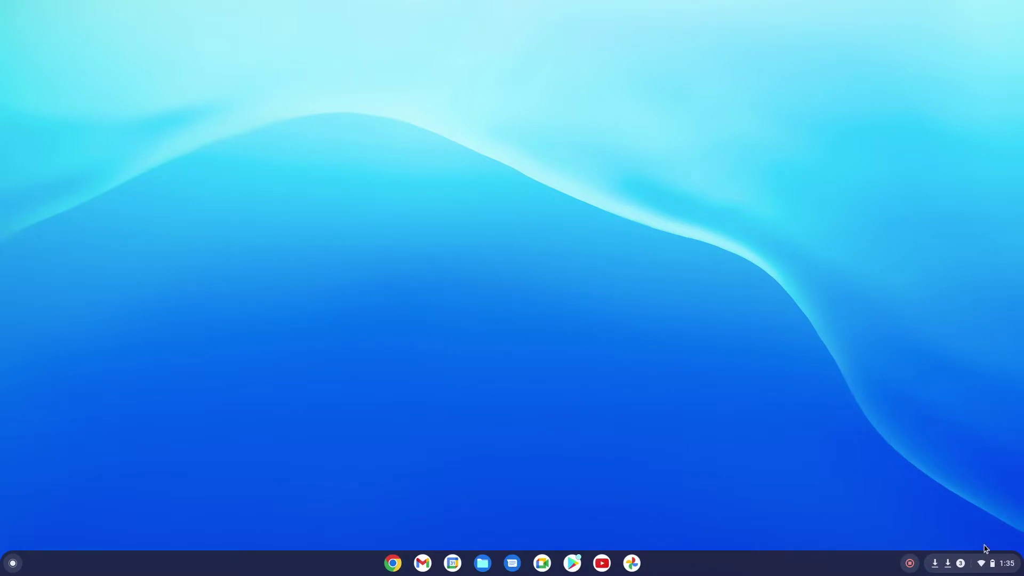
Open the ChromeOS Settings window and move it to the middle of the desktop
click(979, 564)
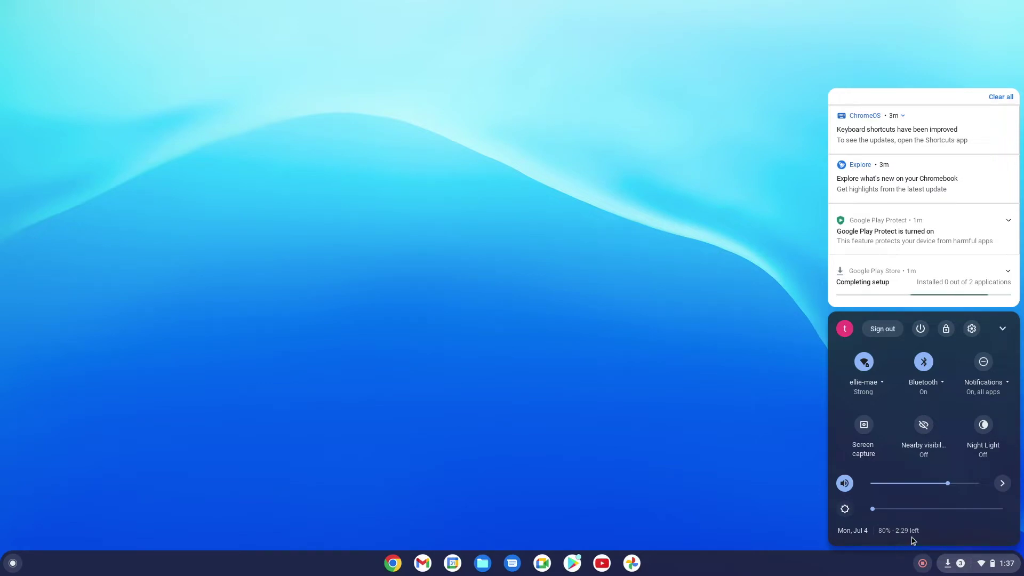
click(973, 329)
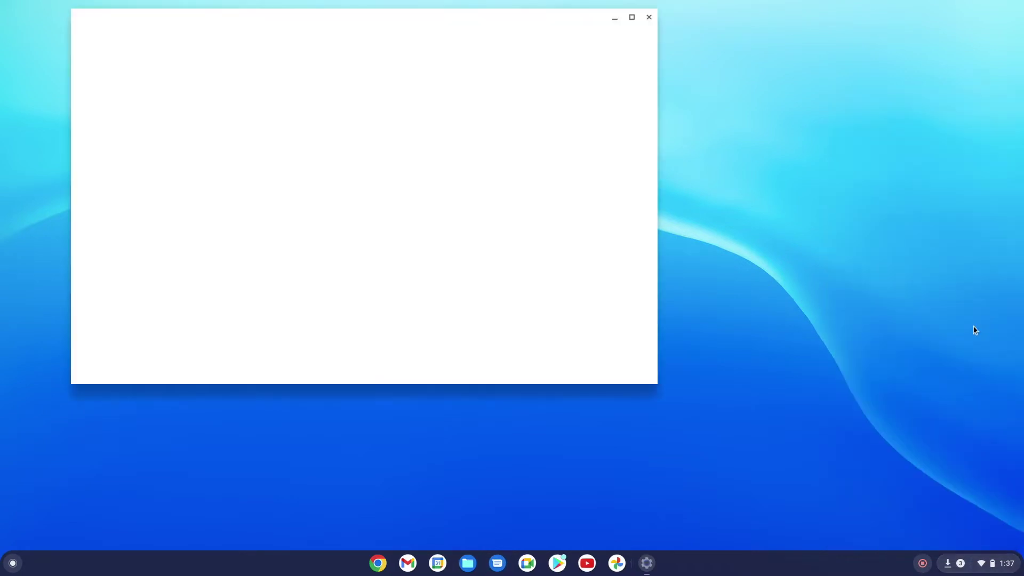
drag(379, 18, 570, 71)
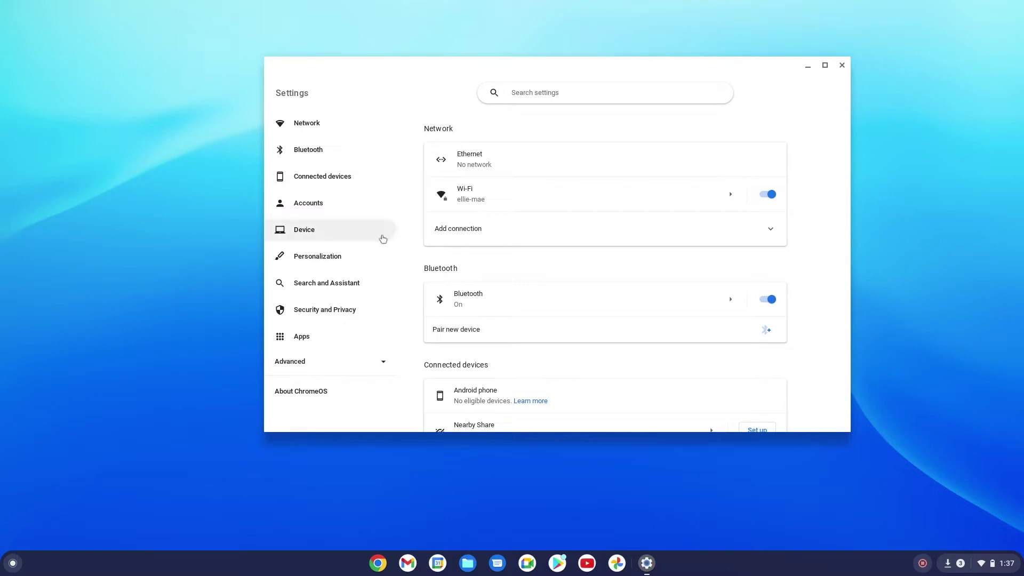
View the Mouse and touchpad settings in the Device section, and return to the main settings list
scroll(533, 224, down, 10)
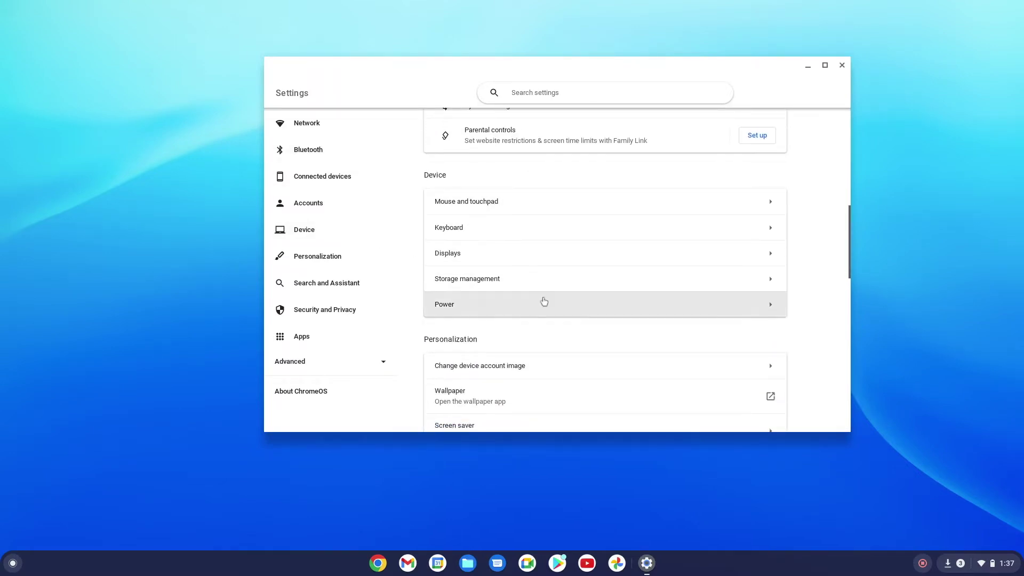
click(468, 212)
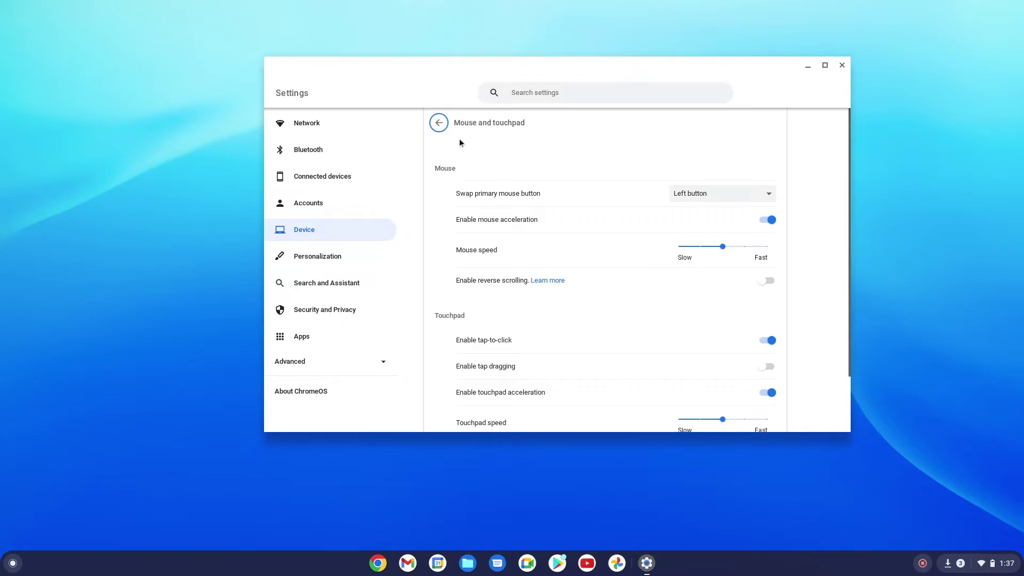
click(437, 122)
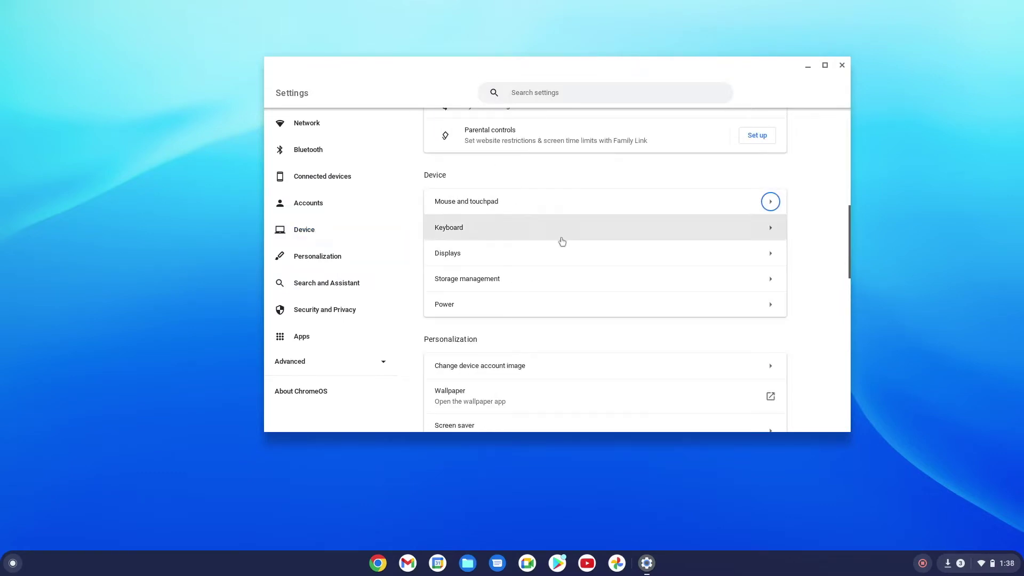
Look over the settings sections from Device down to Apps, and return to the beginning of the list
scroll(562, 241, down, 1)
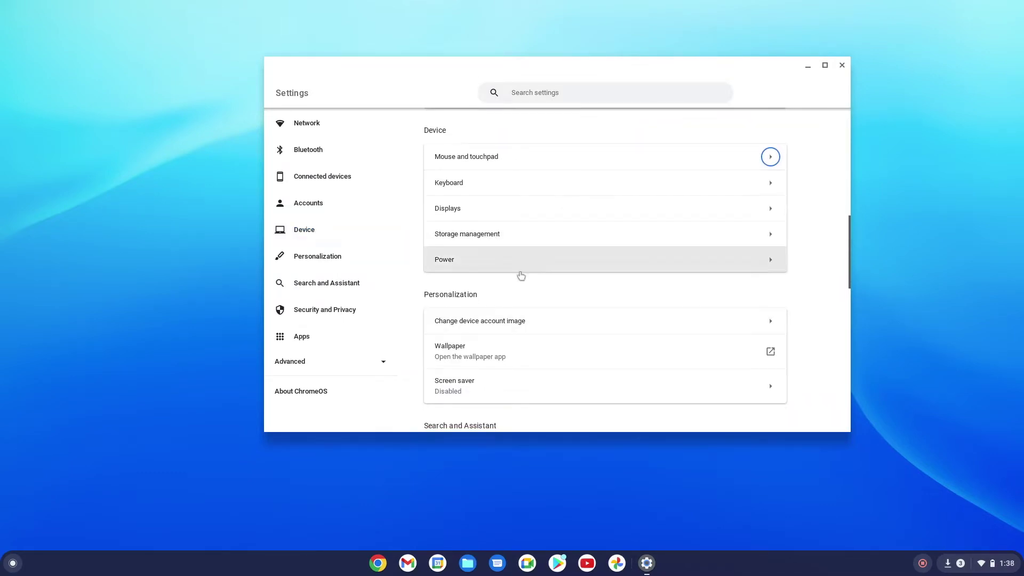
scroll(516, 334, down, 3)
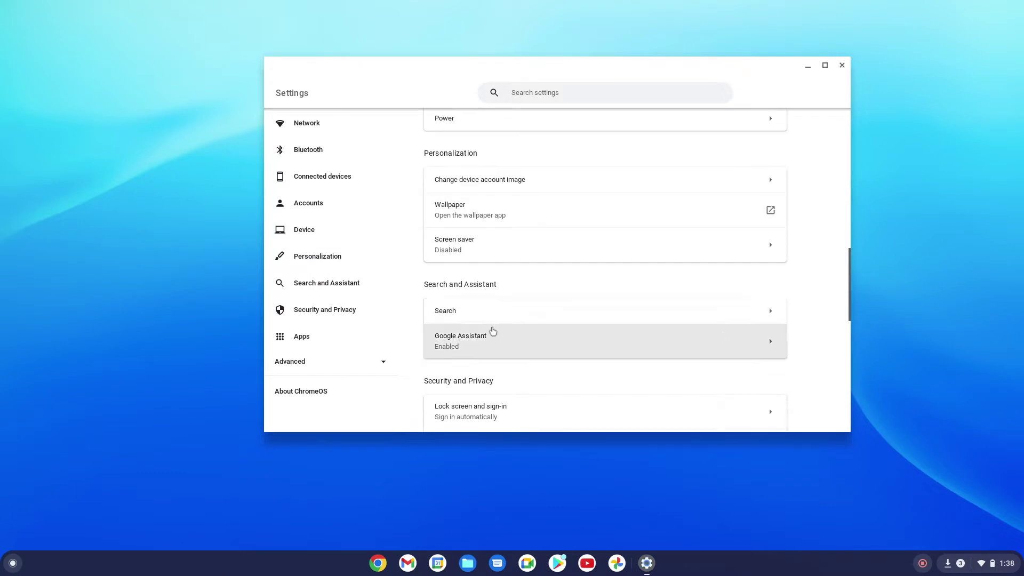
scroll(492, 332, down, 2)
scroll(546, 344, down, 1)
scroll(547, 344, down, 3)
scroll(560, 352, down, 2)
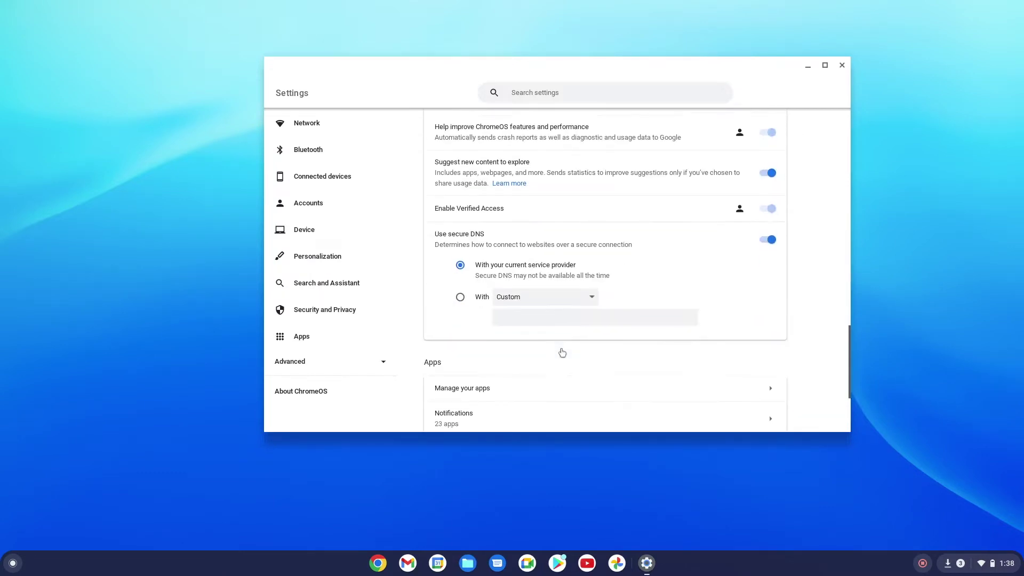
scroll(526, 357, down, 3)
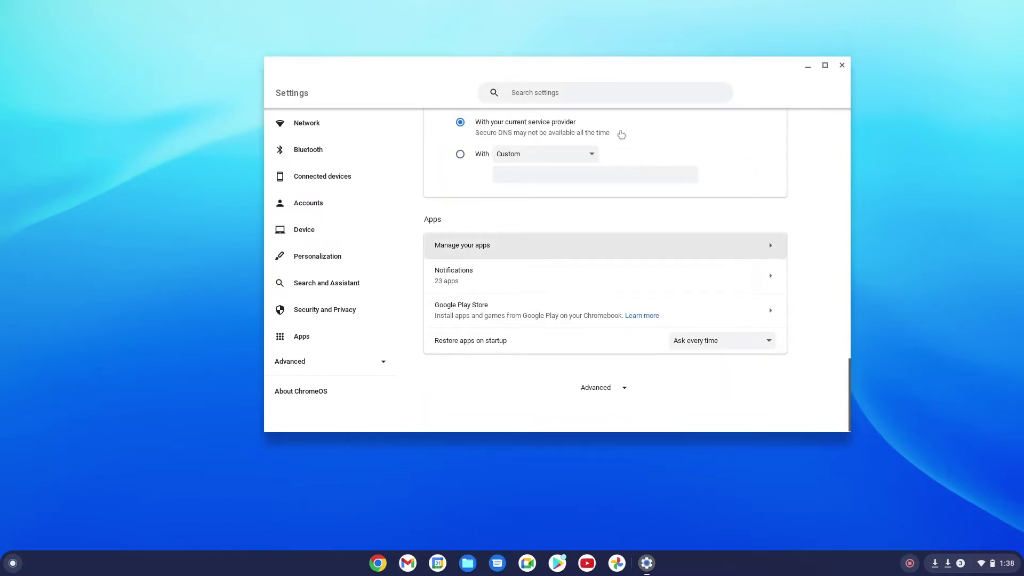
scroll(605, 304, up, 15)
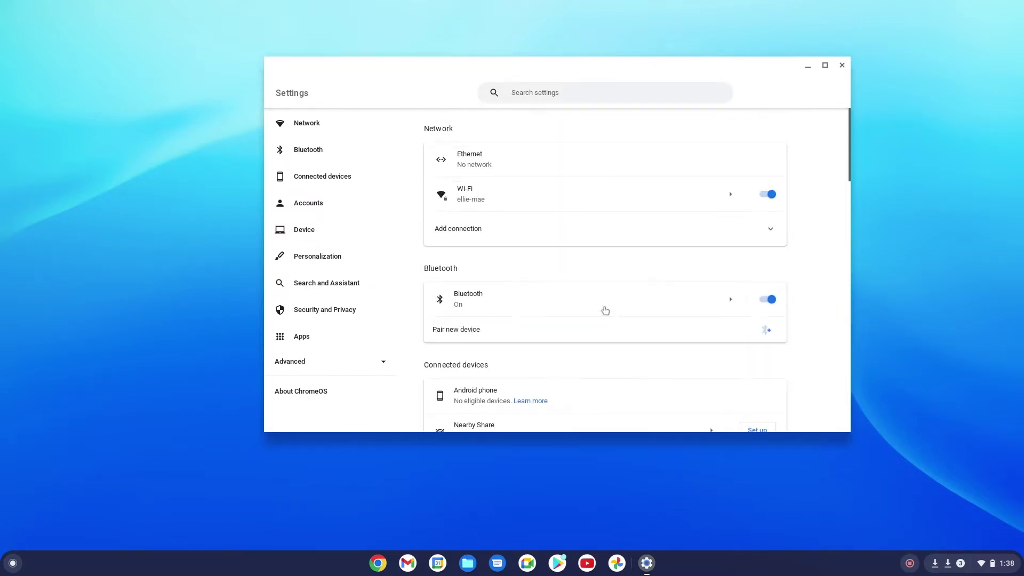
Go through the settings categories one by one, from Network and Bluetooth to Security and Privacy and Apps
click(316, 123)
click(321, 152)
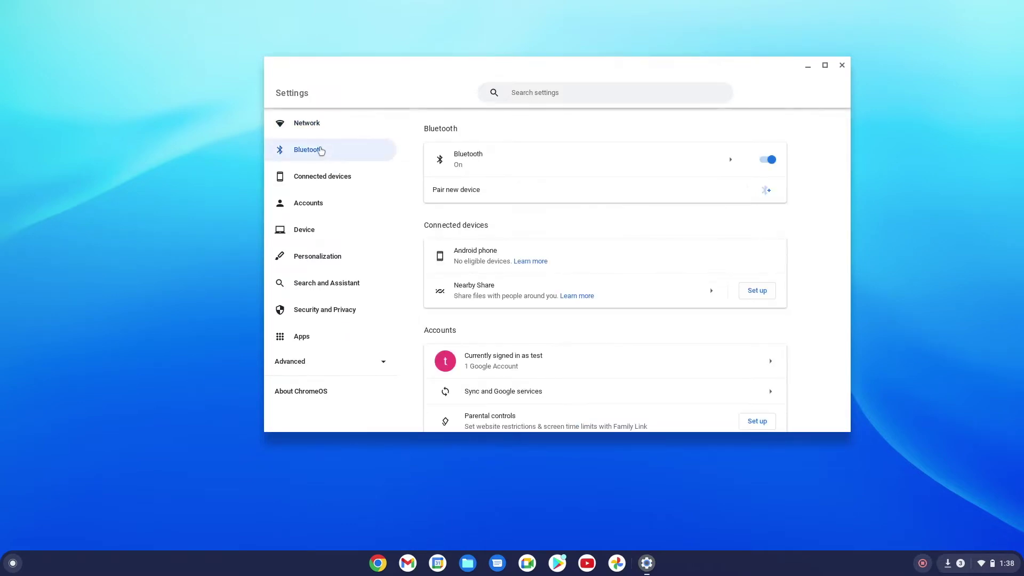
click(320, 185)
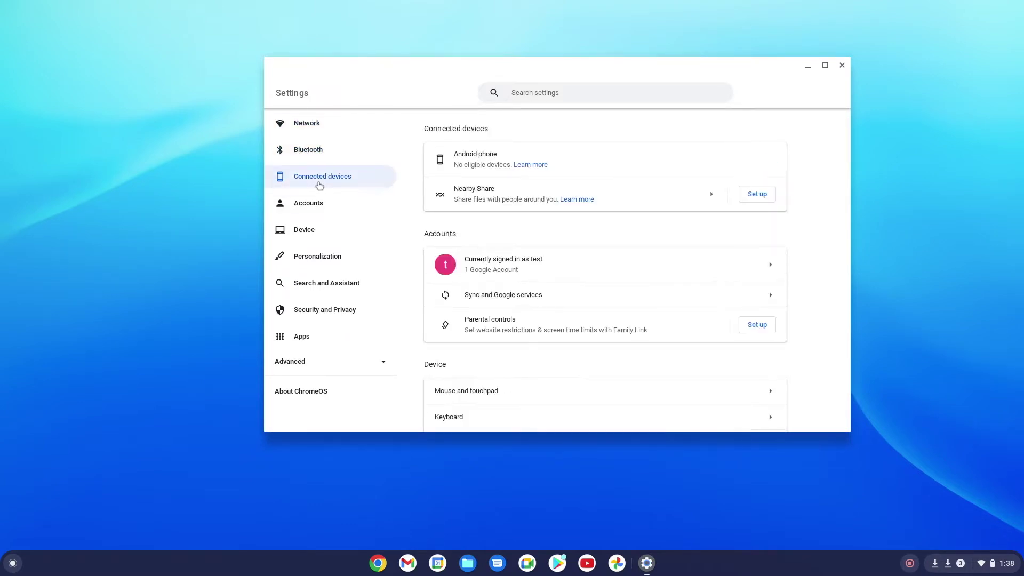
click(309, 206)
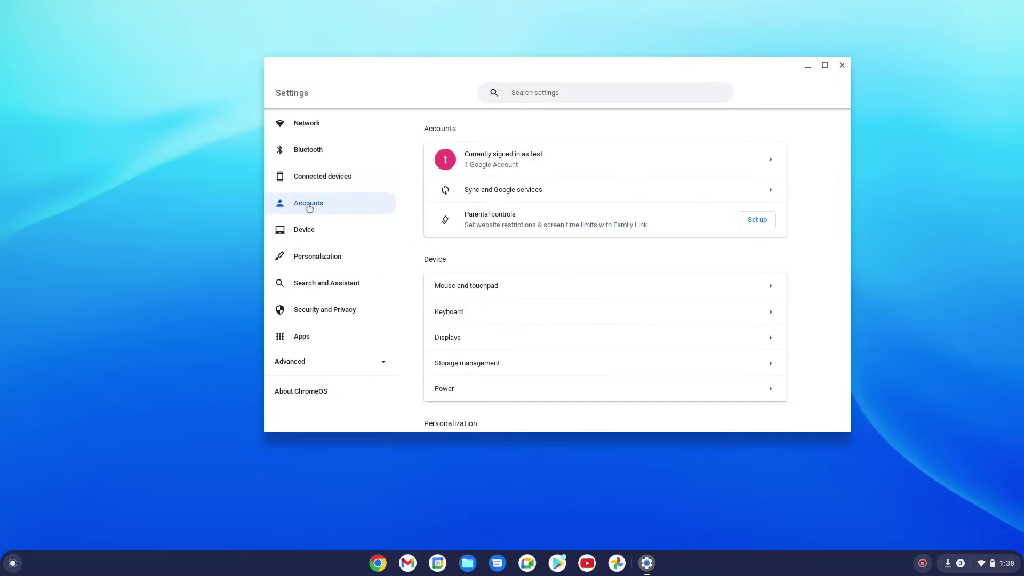
click(317, 231)
click(307, 264)
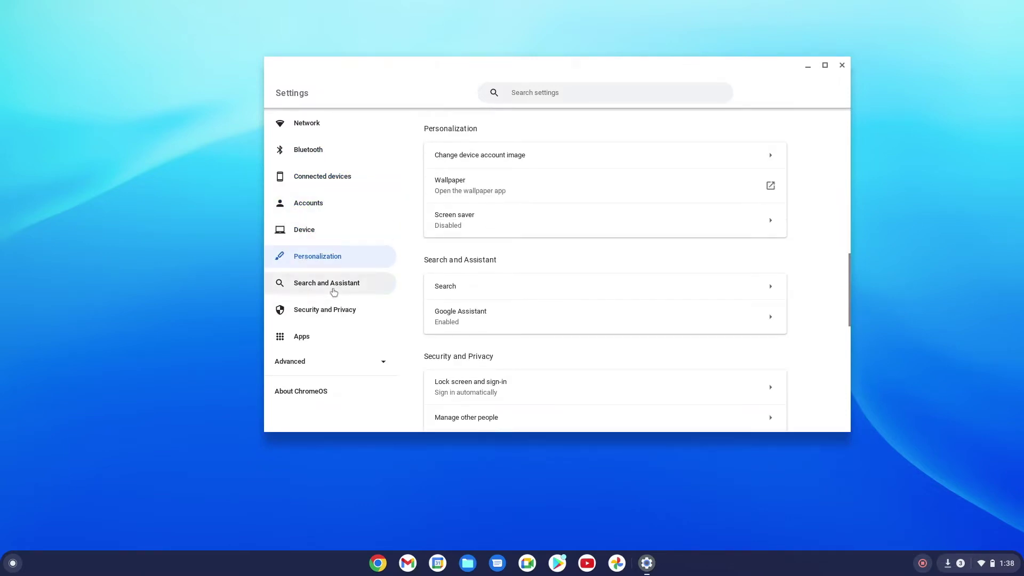
click(330, 285)
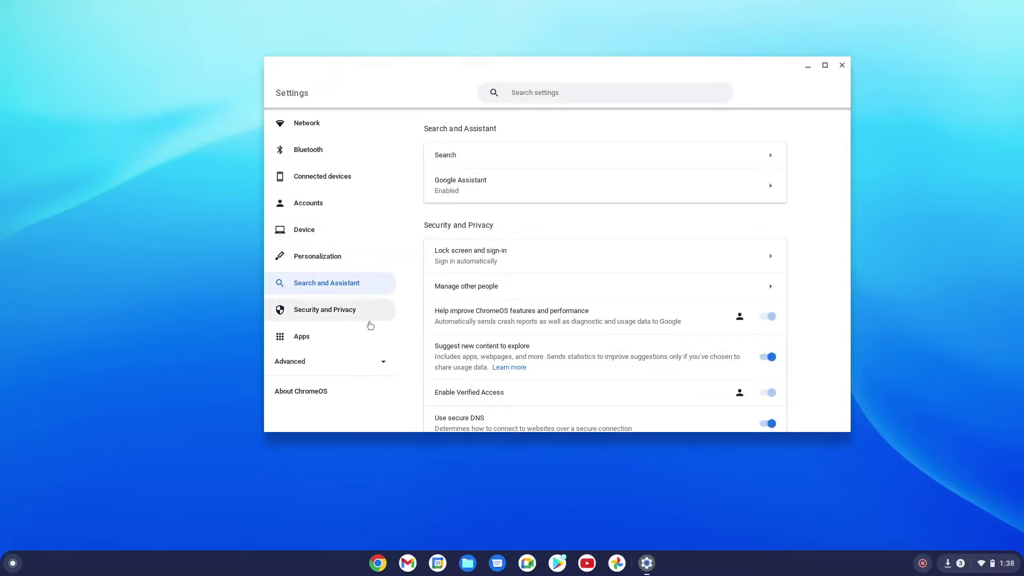
click(350, 316)
click(335, 337)
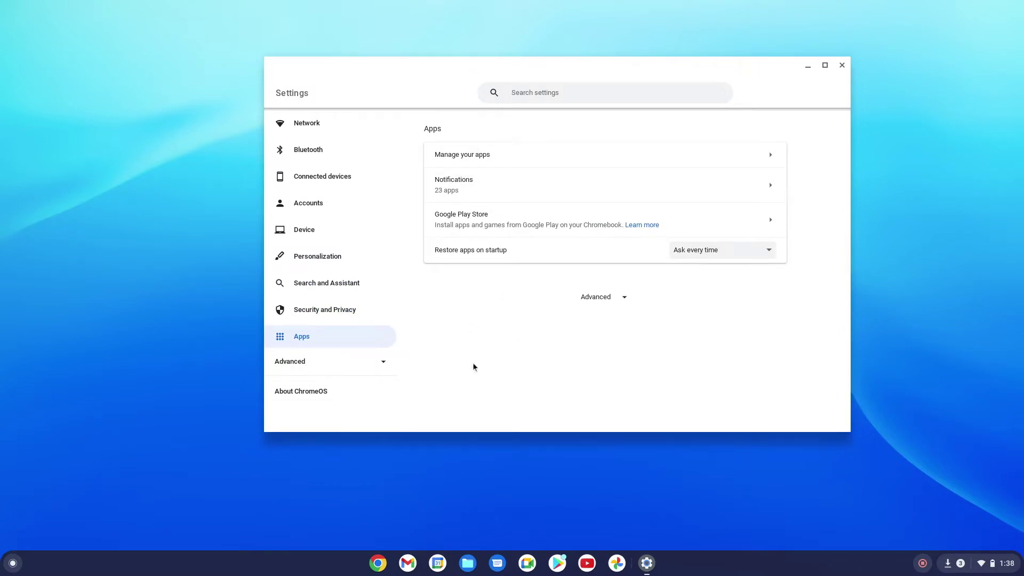
Expand the Advanced settings, view the Printers page under Print and scan, and return to the list
click(606, 299)
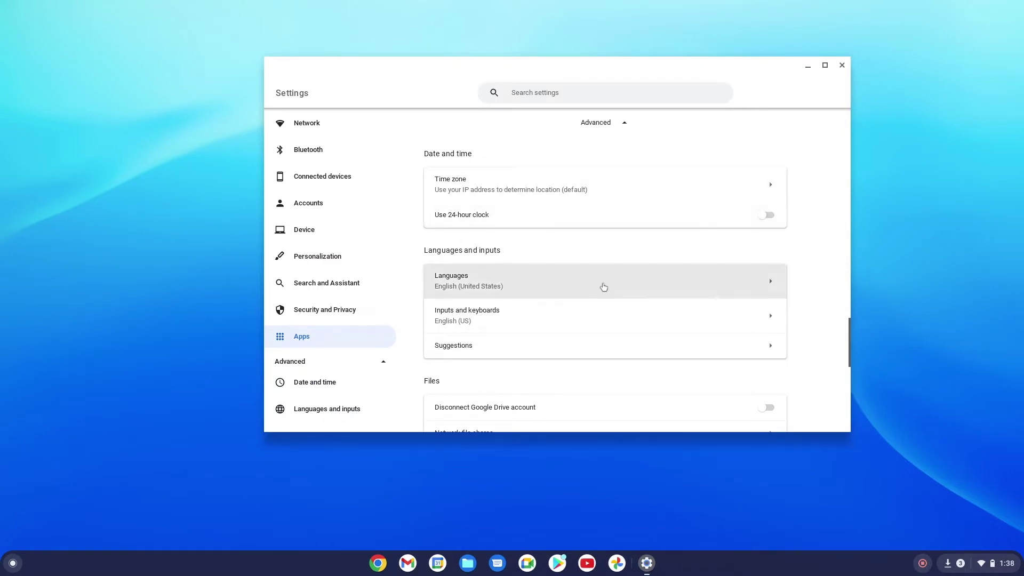
scroll(628, 250, down, 1)
scroll(628, 250, down, 4)
scroll(624, 245, down, 1)
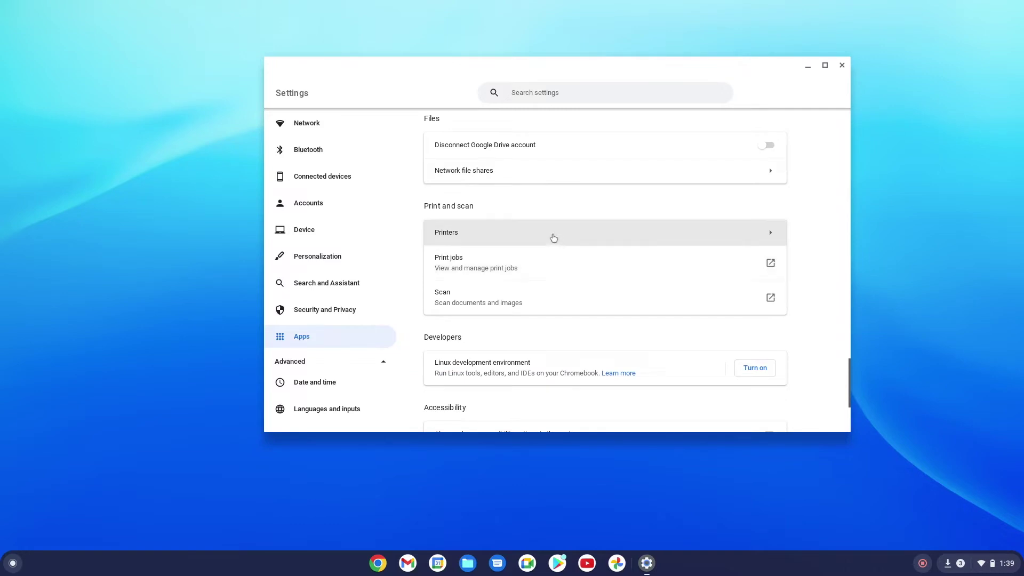
click(629, 238)
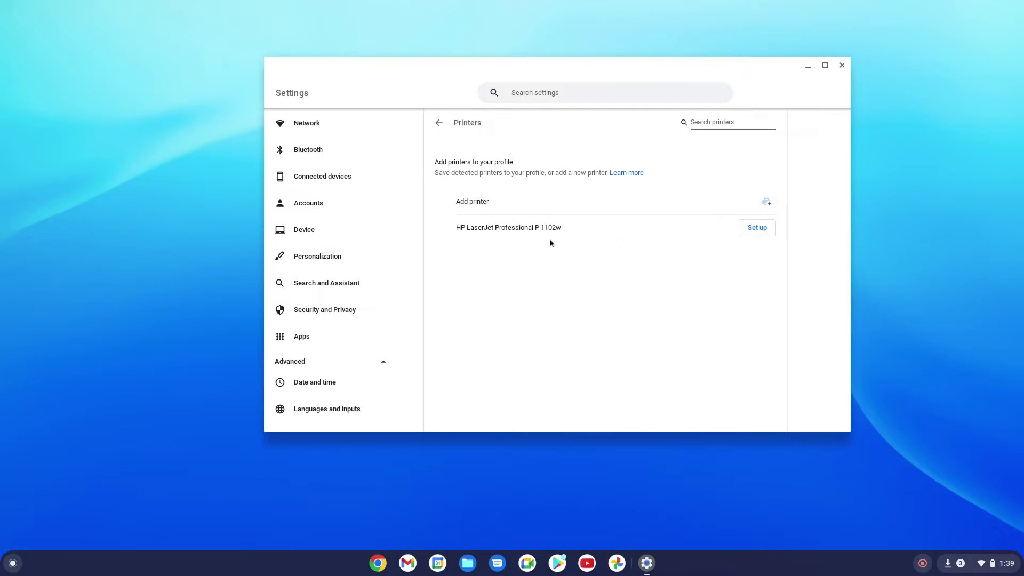
click(439, 124)
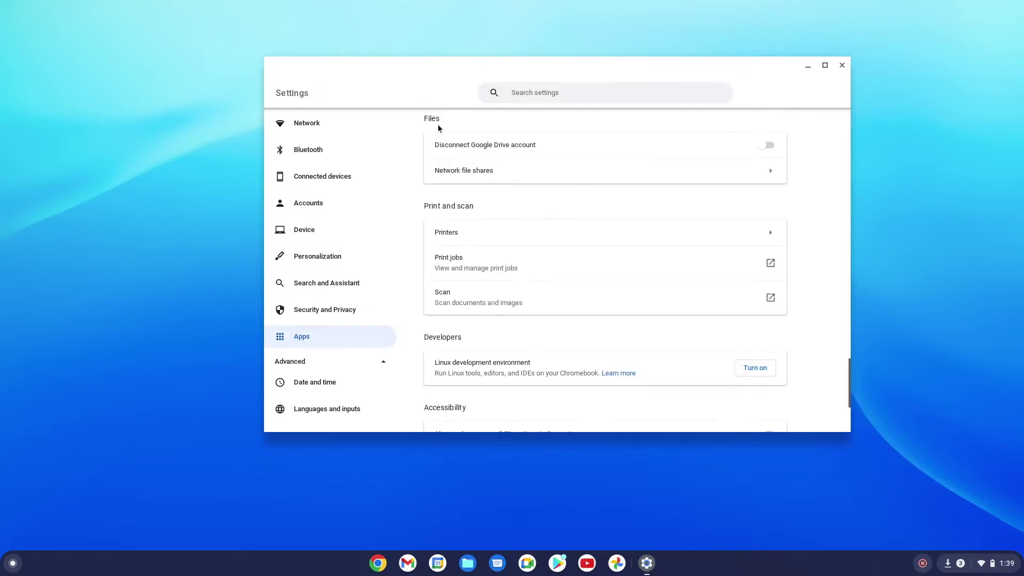
Look over the Developers, Accessibility and Reset settings sections at the end of the Advanced settings
scroll(604, 300, down, 2)
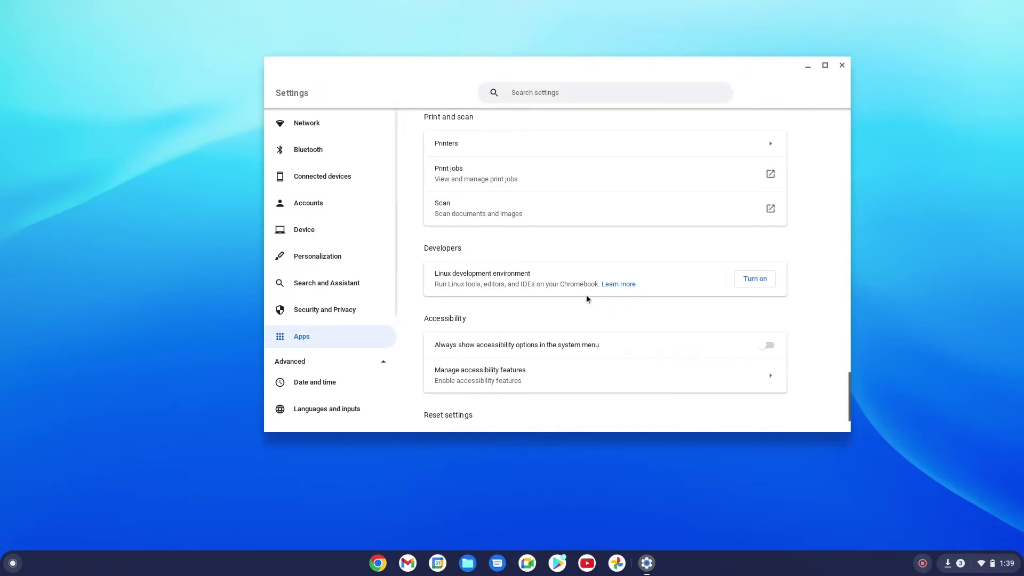
scroll(587, 296, down, 2)
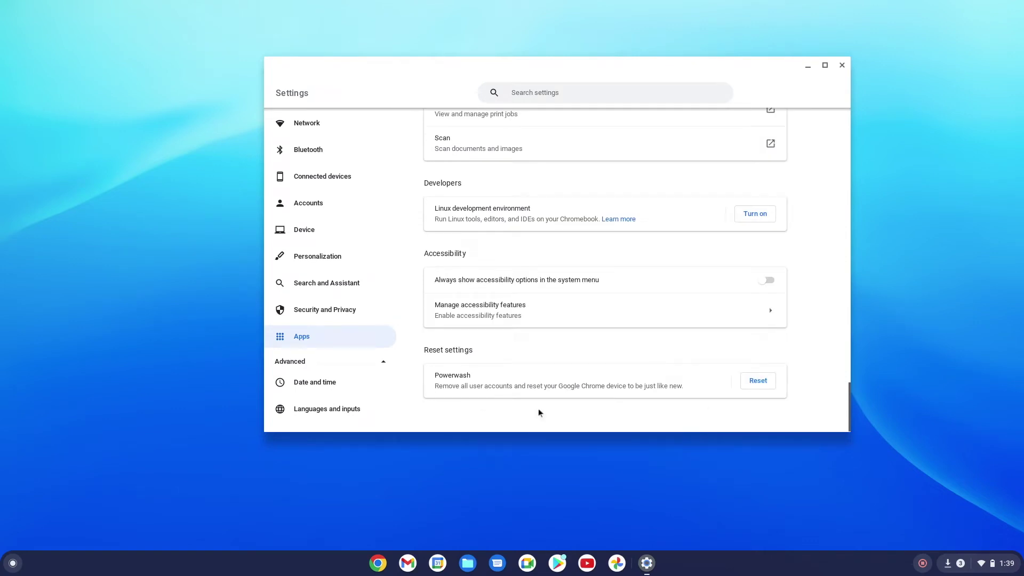
scroll(590, 350, up, 10)
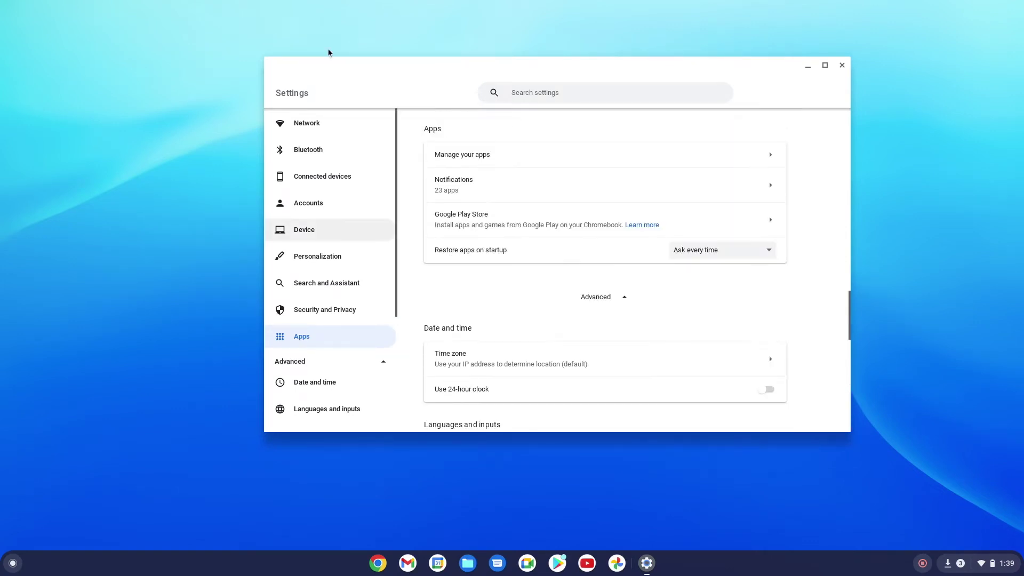
View the advanced Date and time and Files categories, and examine the Linux development environment option
scroll(400, 388, down, 5)
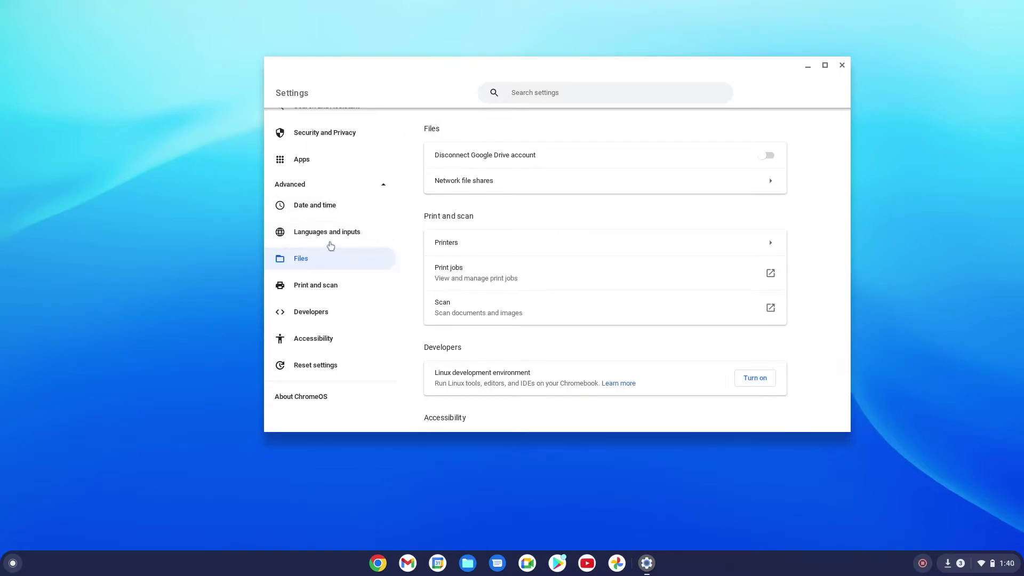
click(319, 208)
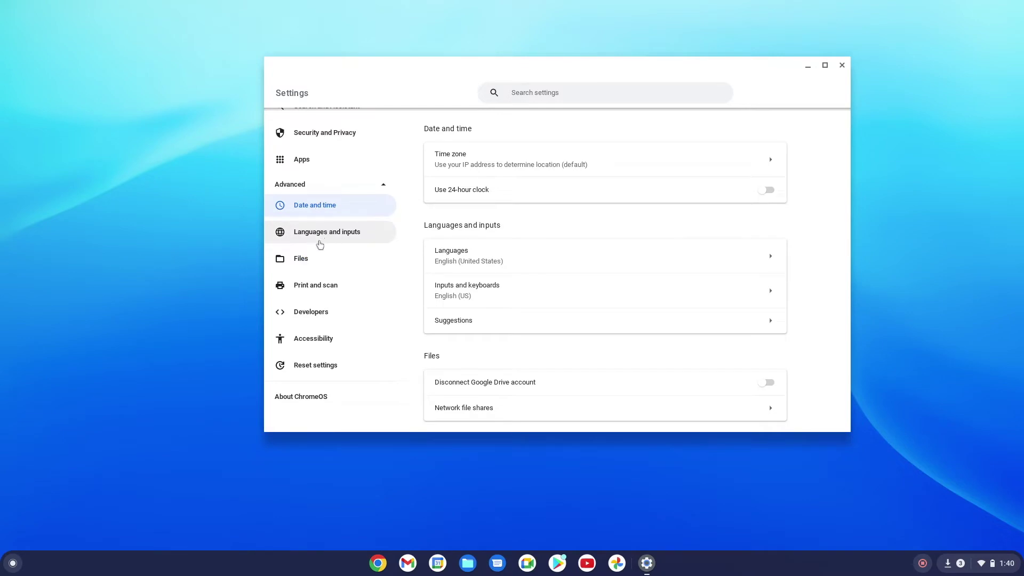
scroll(317, 300, up, 3)
scroll(317, 300, down, 3)
click(312, 258)
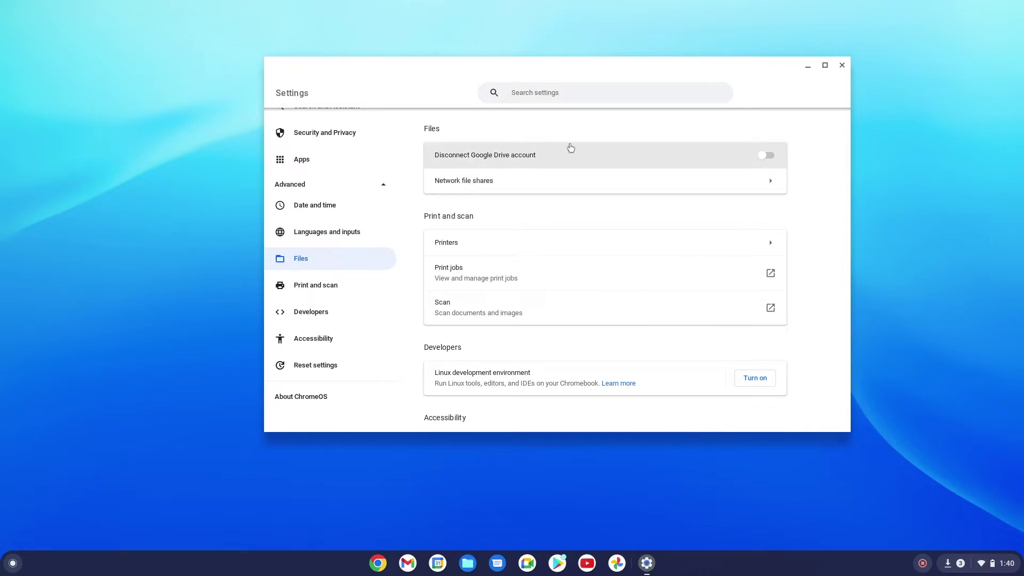
scroll(540, 338, down, 5)
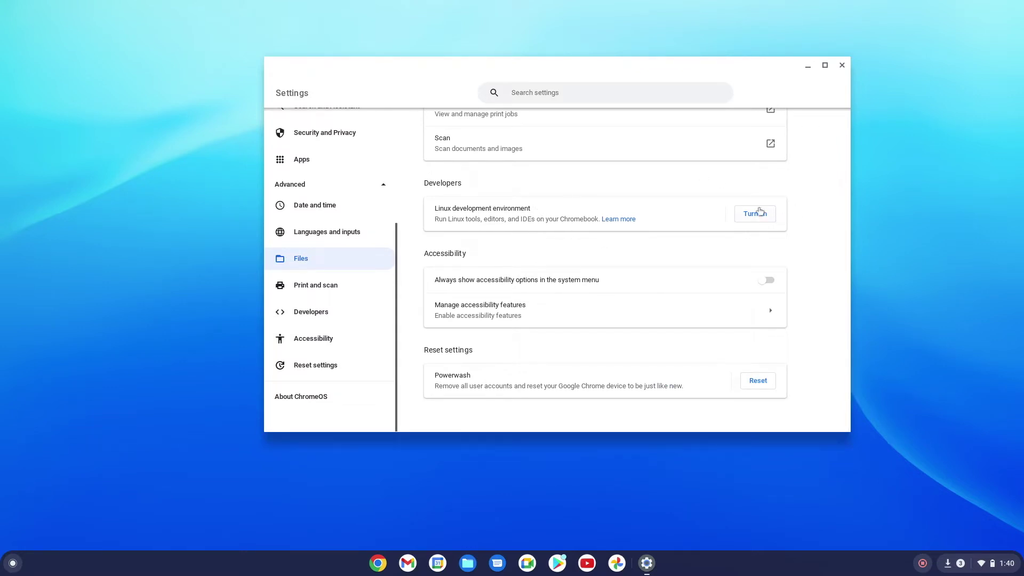
click(558, 283)
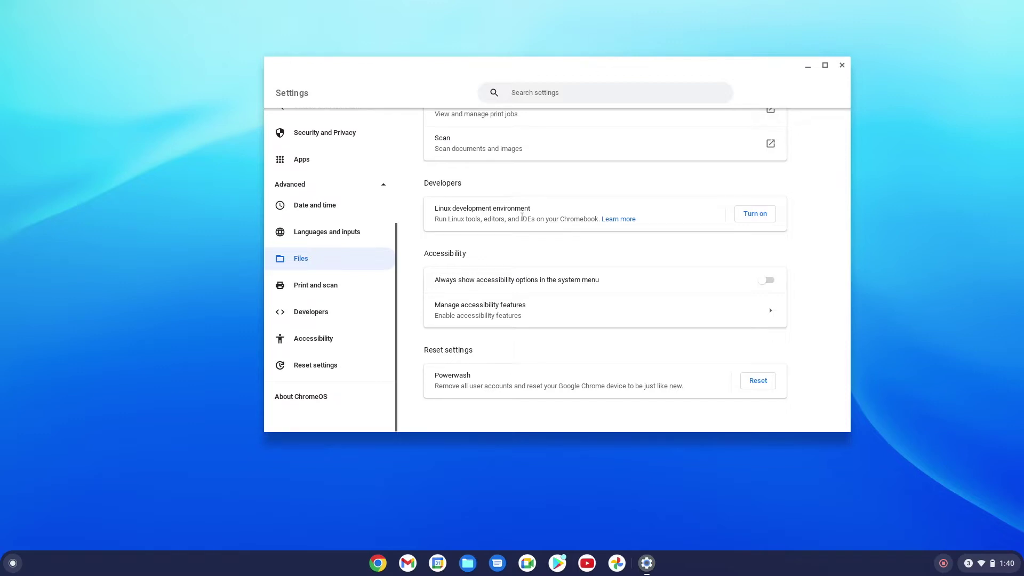
Go through the Print and scan, Developers and Accessibility categories of the Advanced settings
click(317, 285)
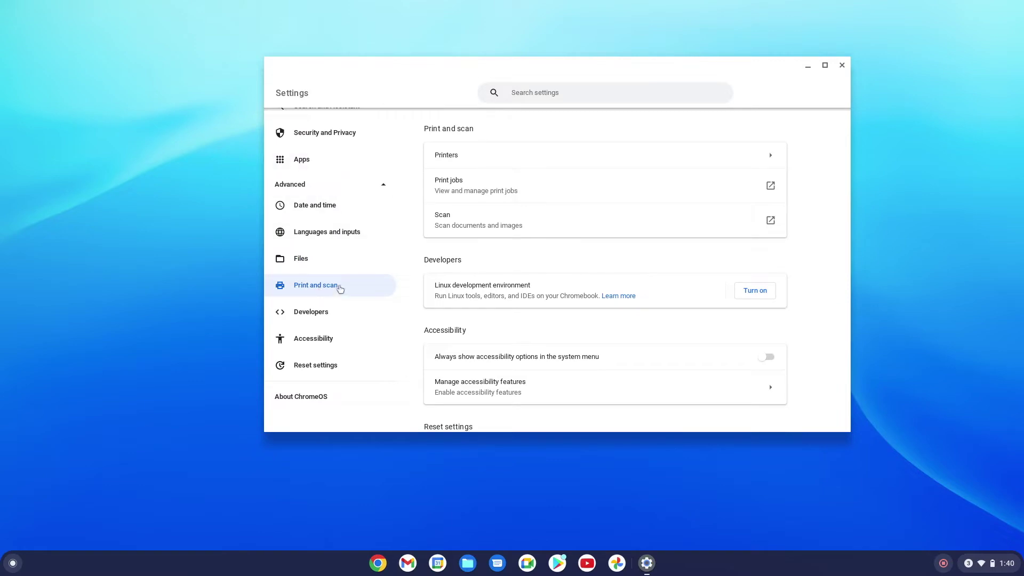
click(331, 312)
click(314, 340)
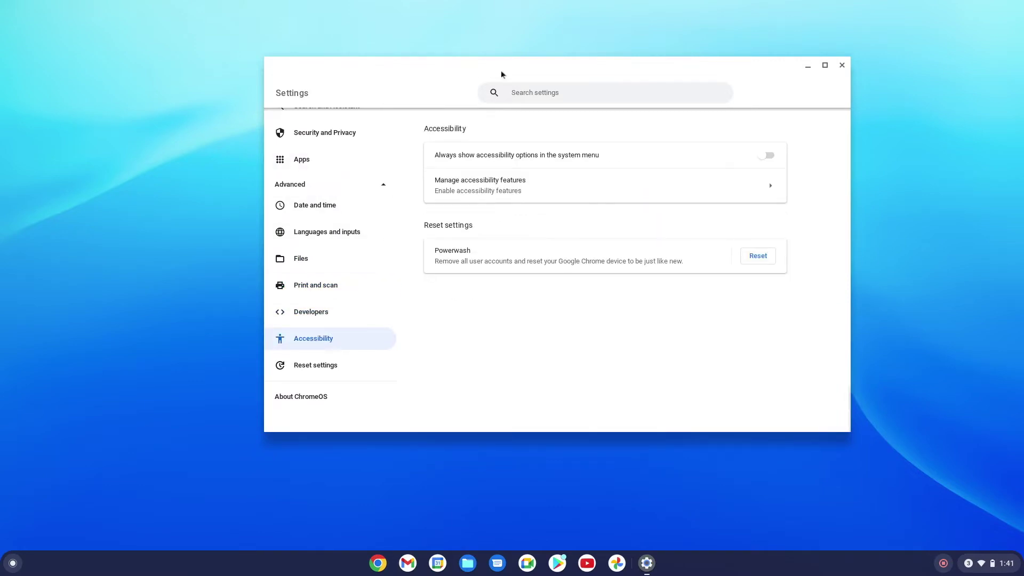
View the About ChromeOS page, and close the Settings window
click(321, 398)
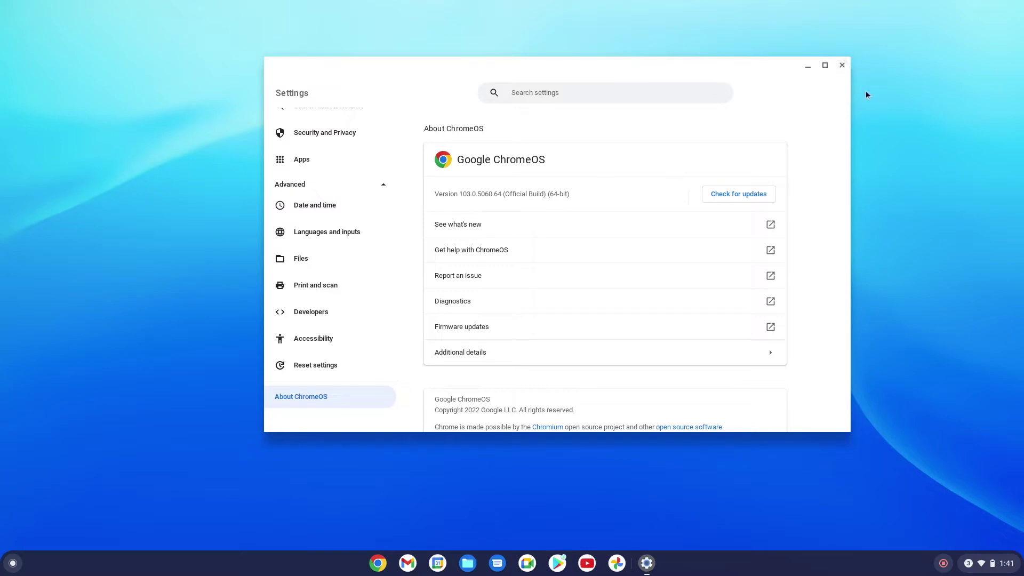
click(842, 65)
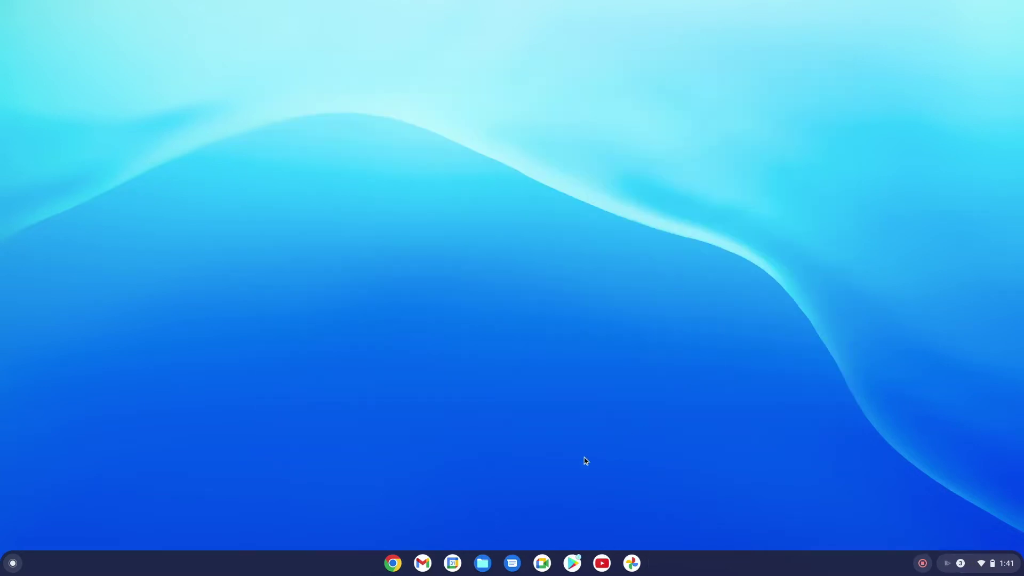
Open the app launcher from the desktop
click(11, 564)
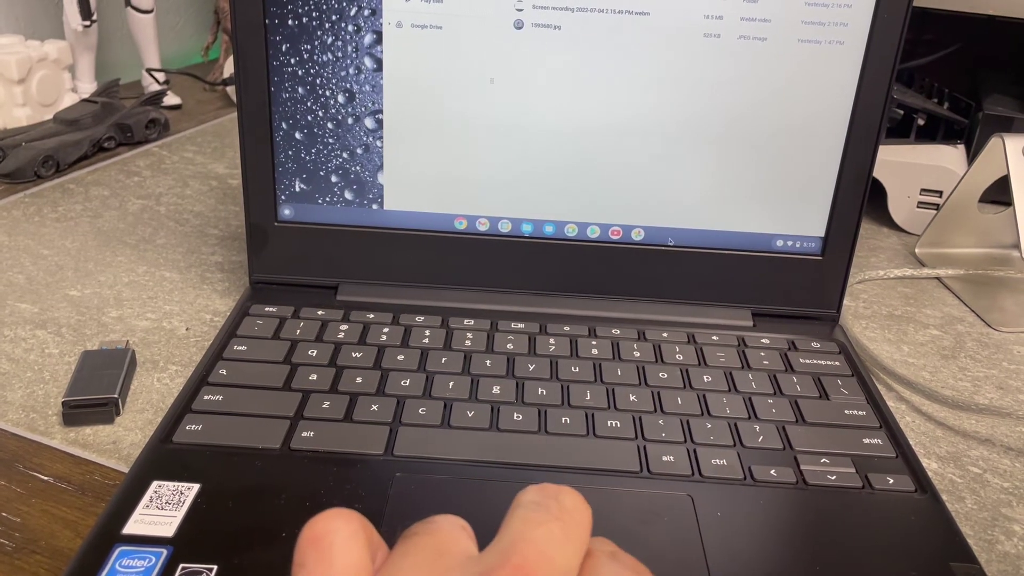
scroll(671, 241, up, 3)
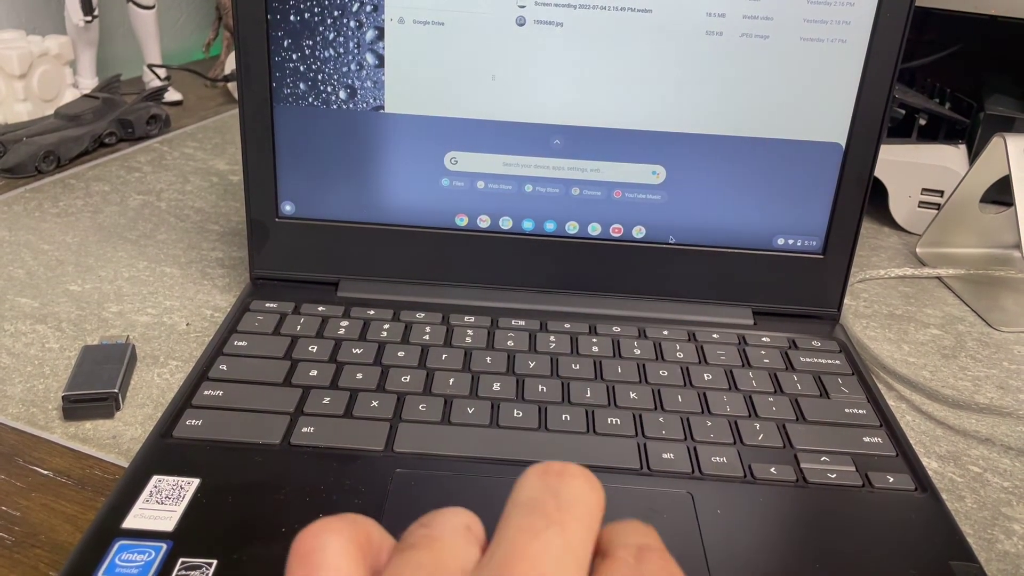
Expand the app launcher to its full view and look through its three pages of apps
scroll(671, 241, up, 3)
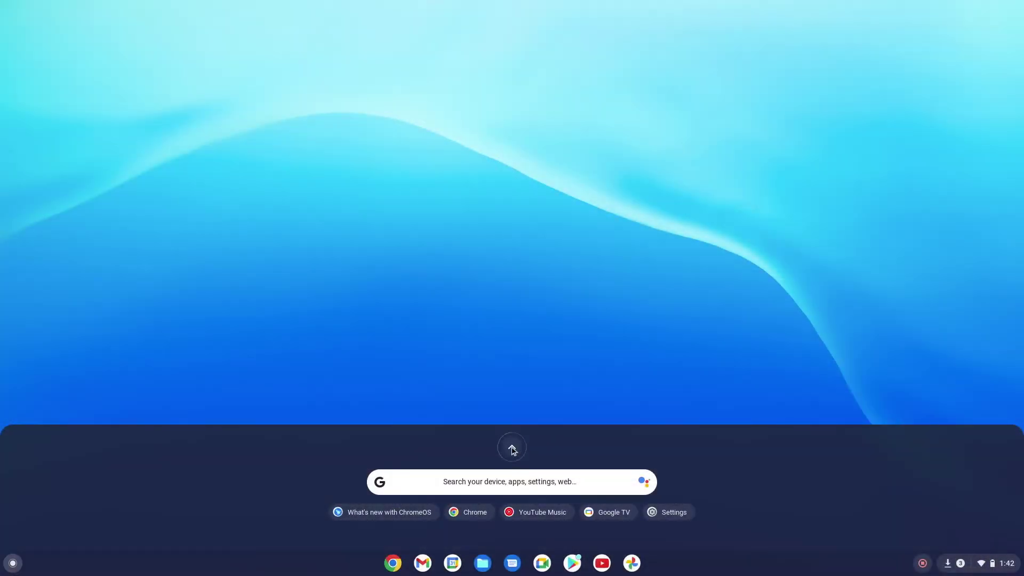
click(512, 448)
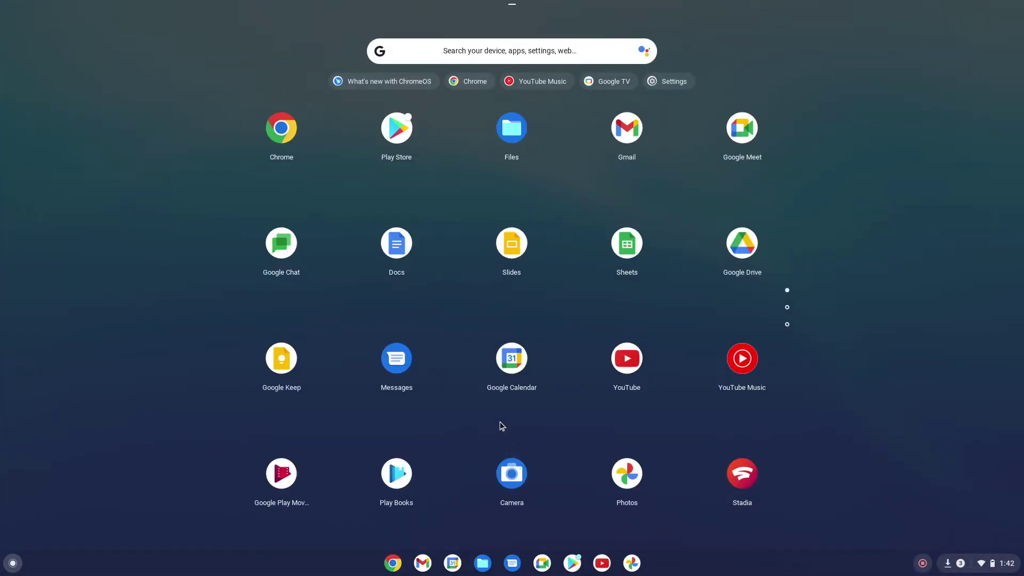
scroll(538, 271, down, 2)
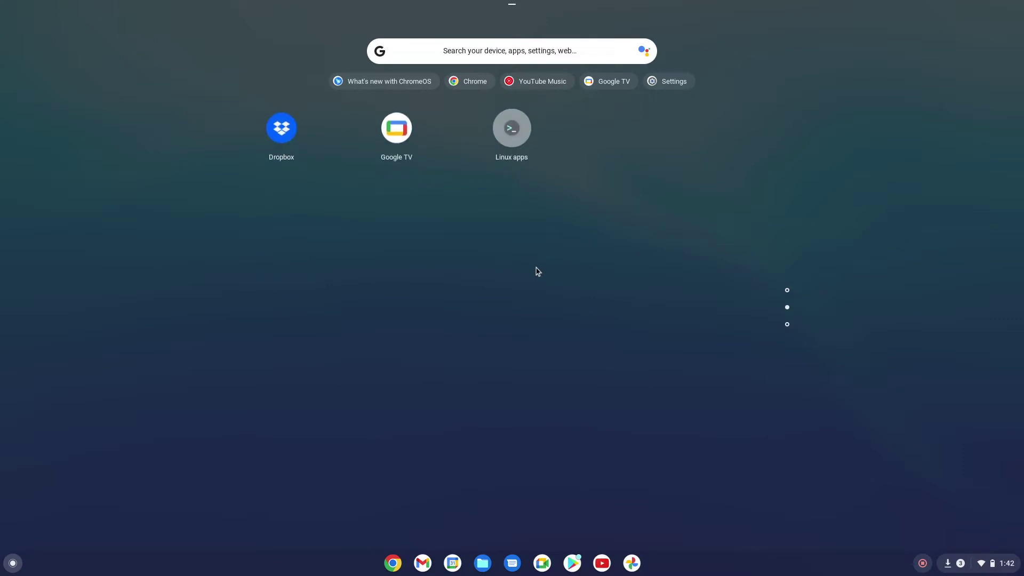
scroll(537, 271, up, 2)
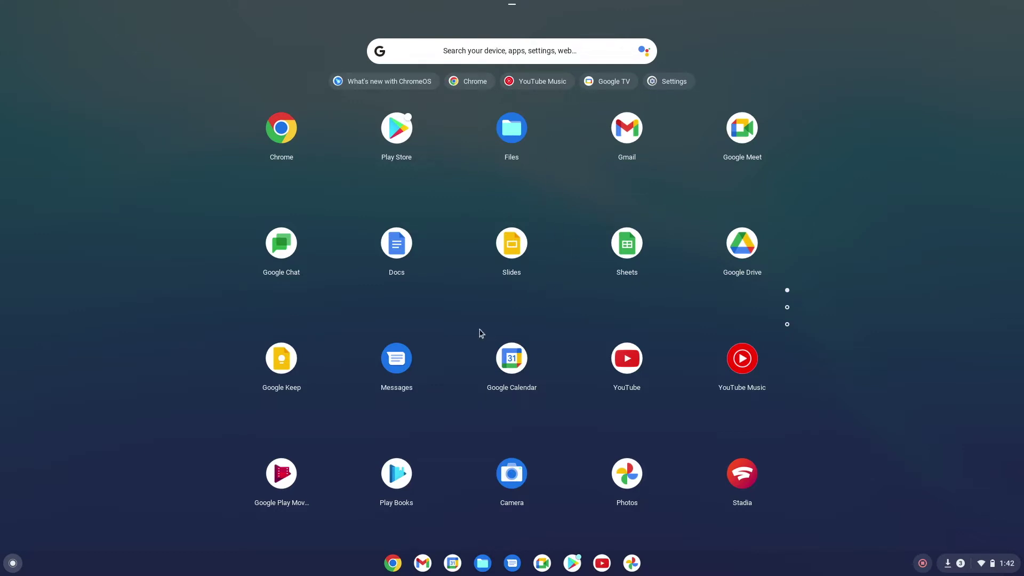
scroll(479, 331, down, 2)
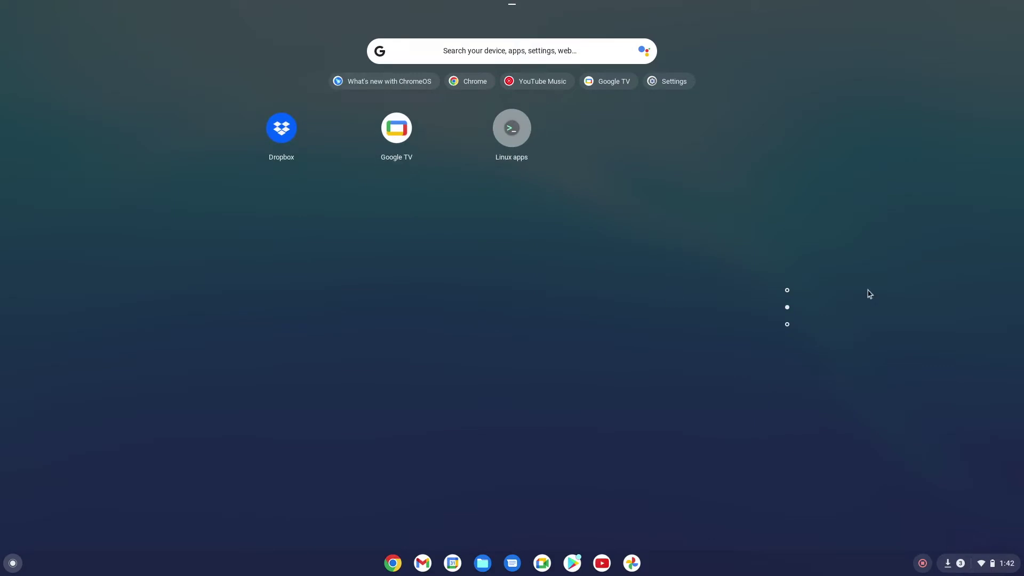
click(788, 325)
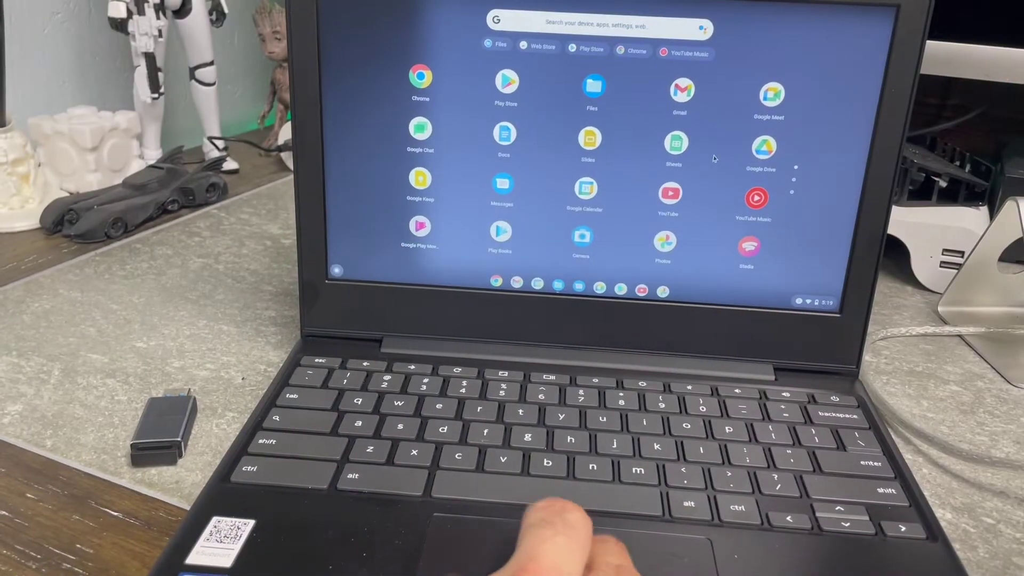
scroll(715, 159, down, 5)
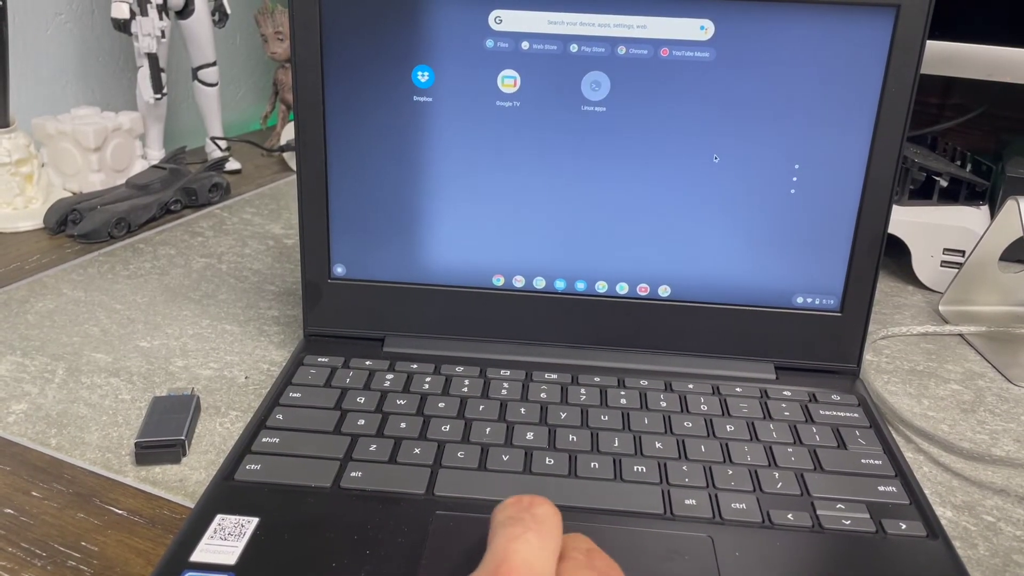
scroll(713, 161, down, 5)
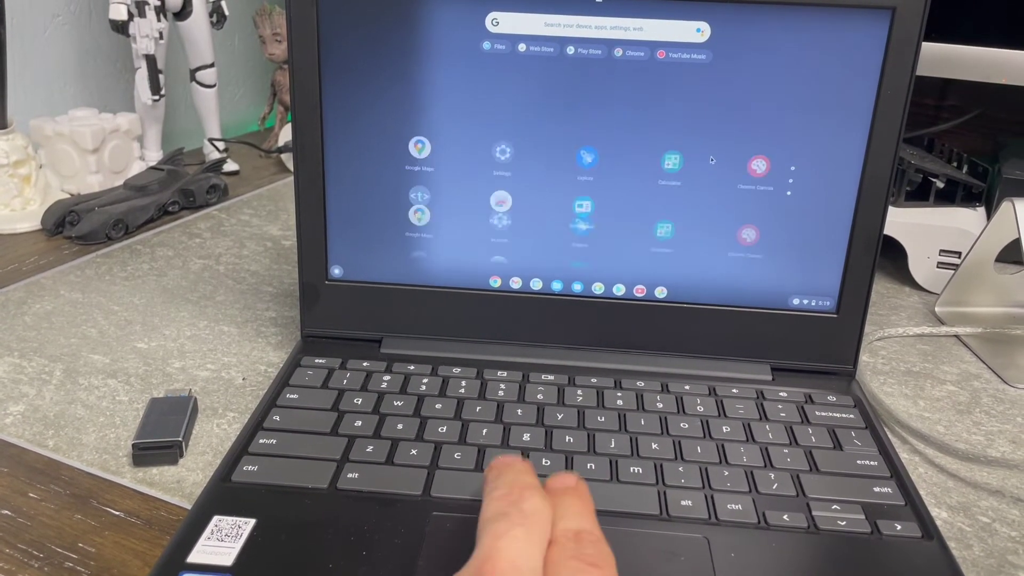
scroll(712, 158, up, 5)
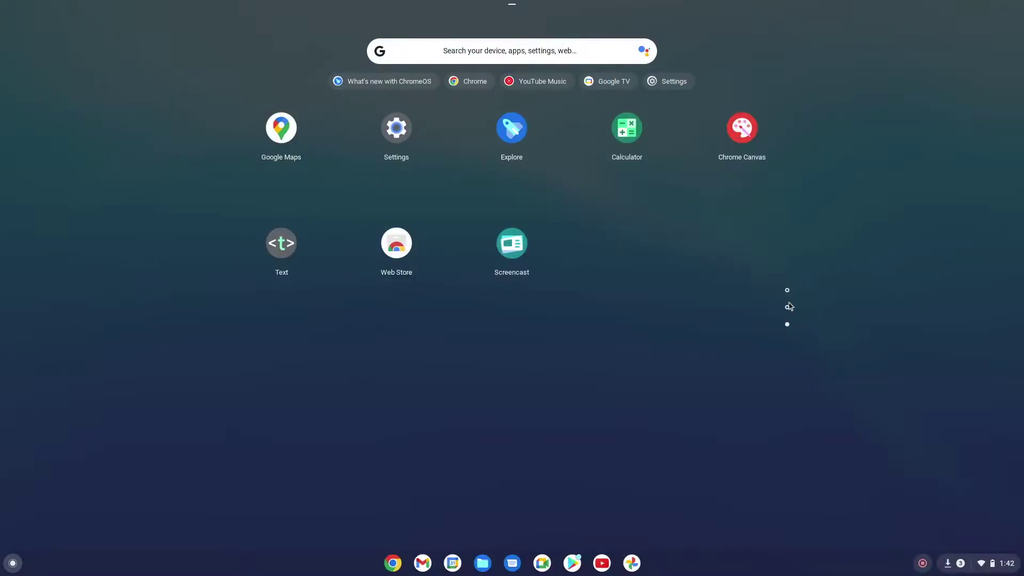
scroll(789, 306, down, 5)
scroll(793, 300, up, 10)
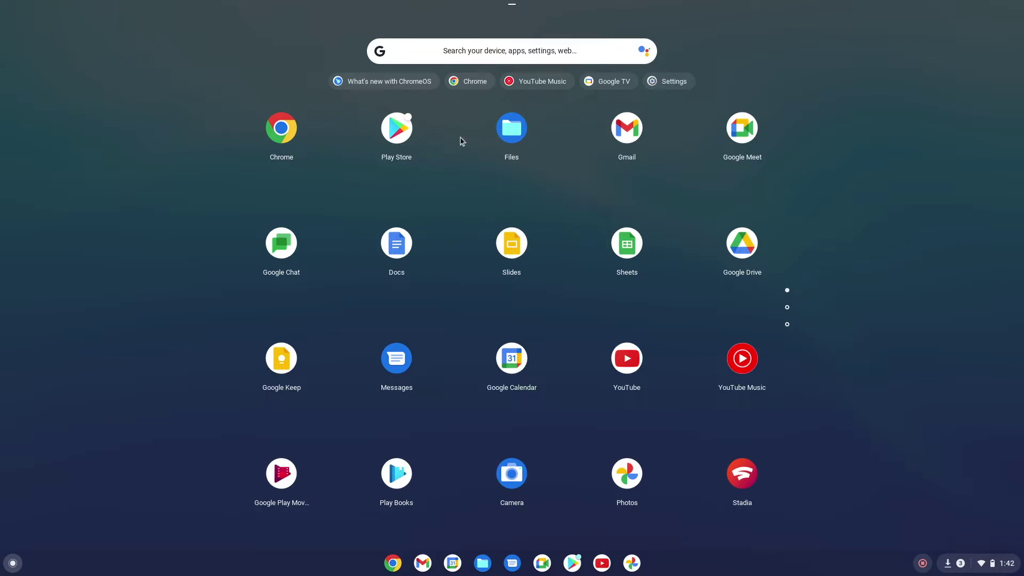
Open Chrome, then resize its window to be wider and shorter and move it away from the screen's upper edge
click(278, 130)
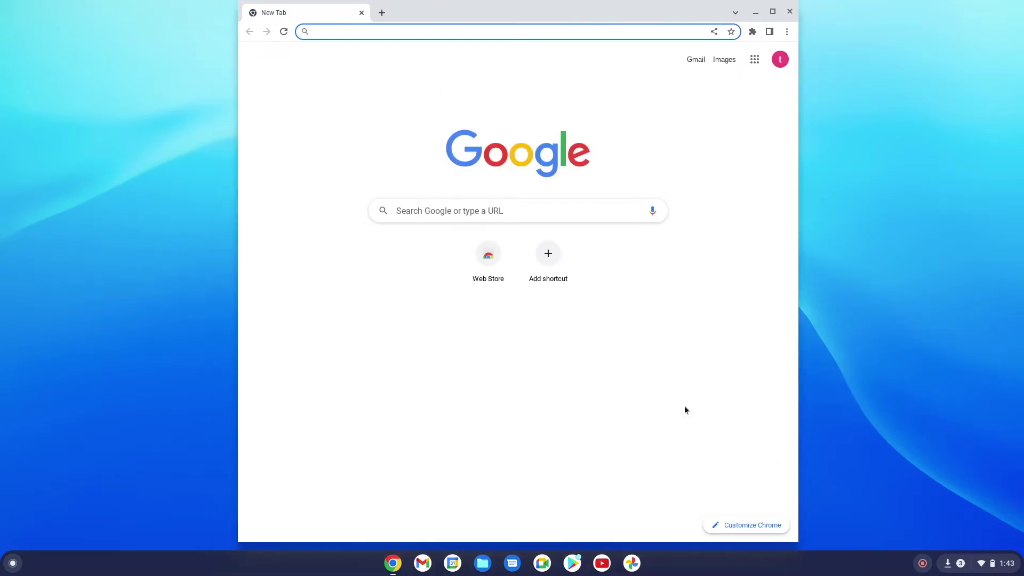
drag(795, 542, 960, 377)
drag(715, 12, 635, 53)
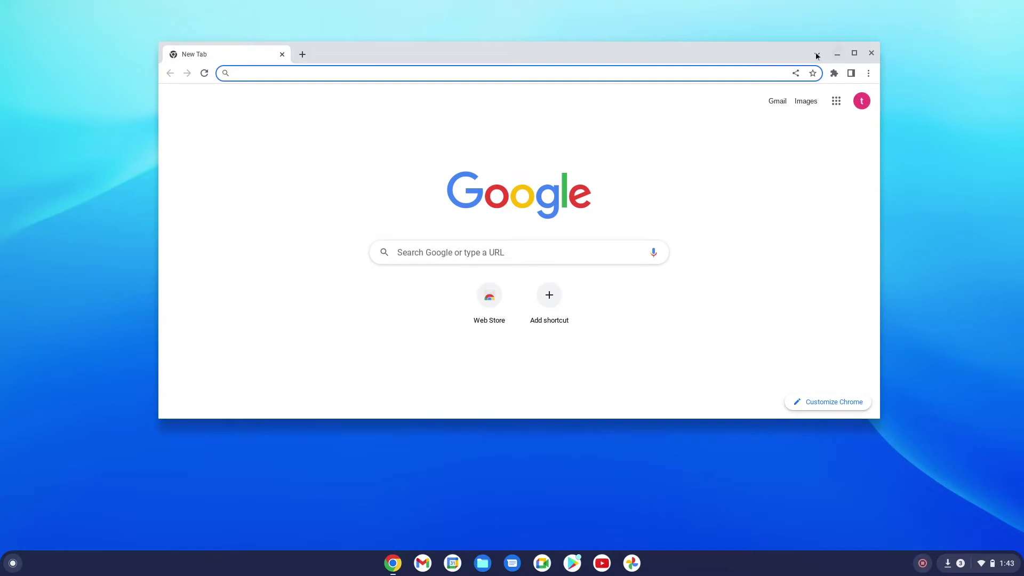
Maximize and restore the Chrome window, then minimize it and bring it back
click(856, 52)
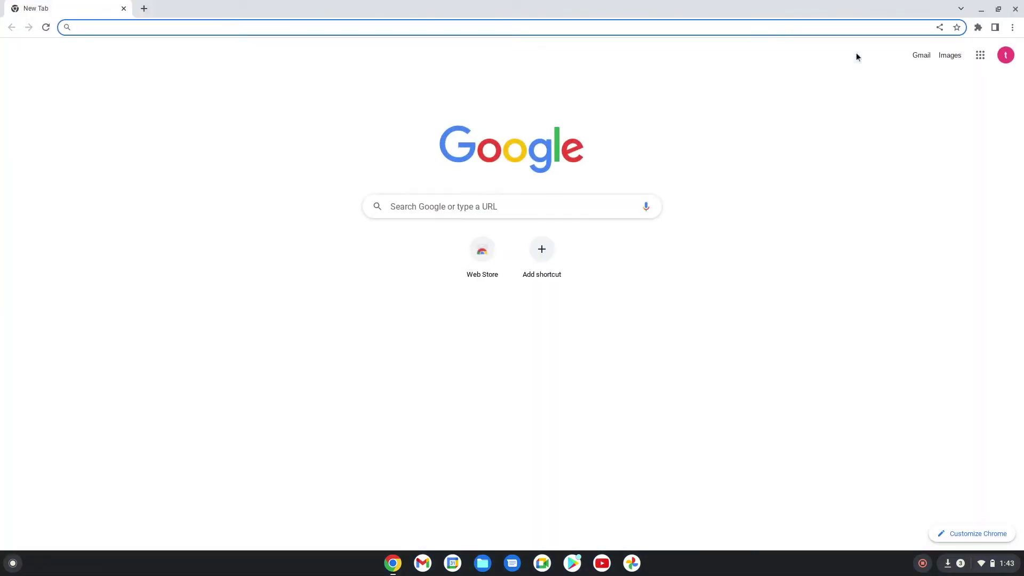
click(1003, 15)
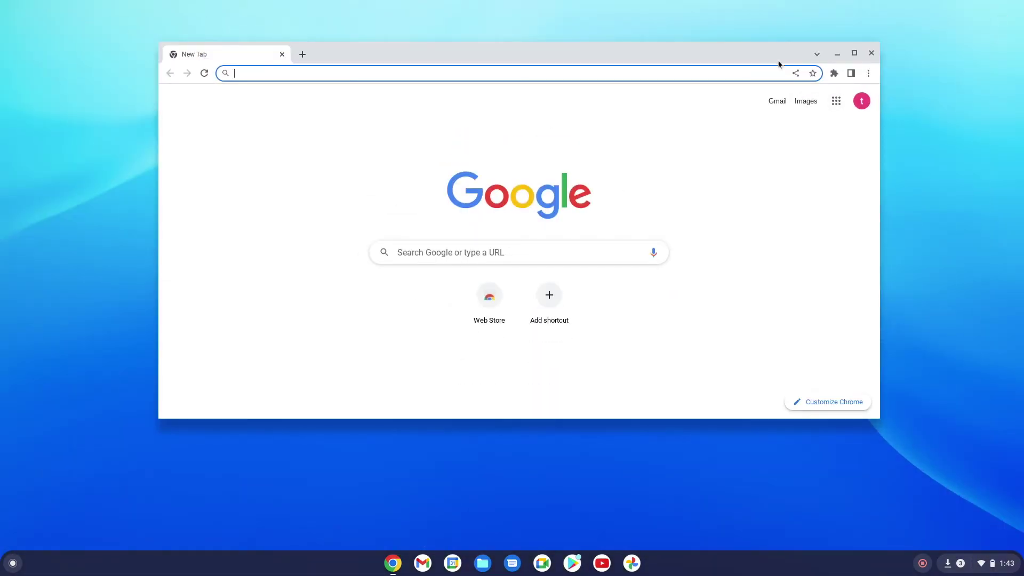
click(838, 54)
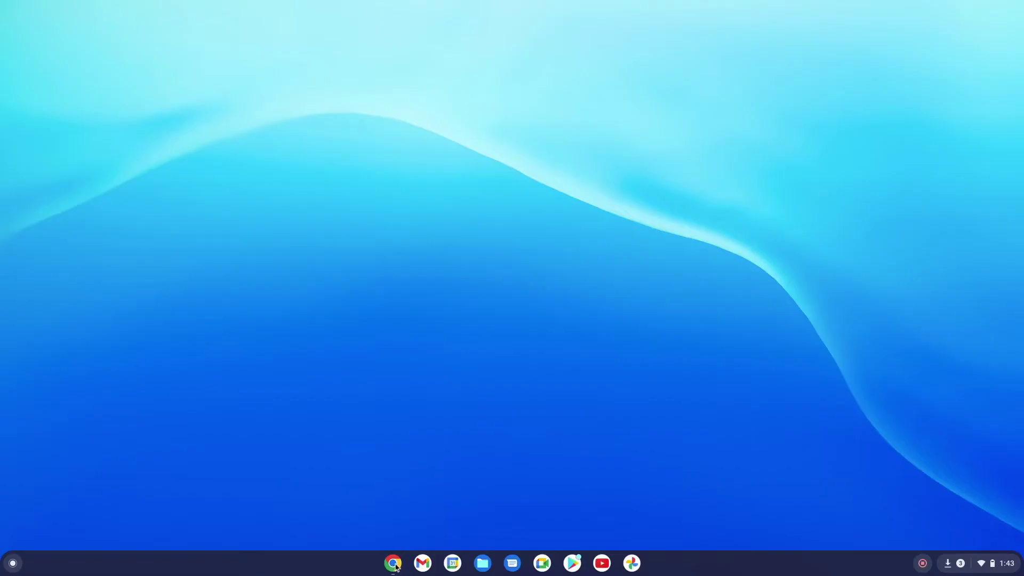
click(277, 555)
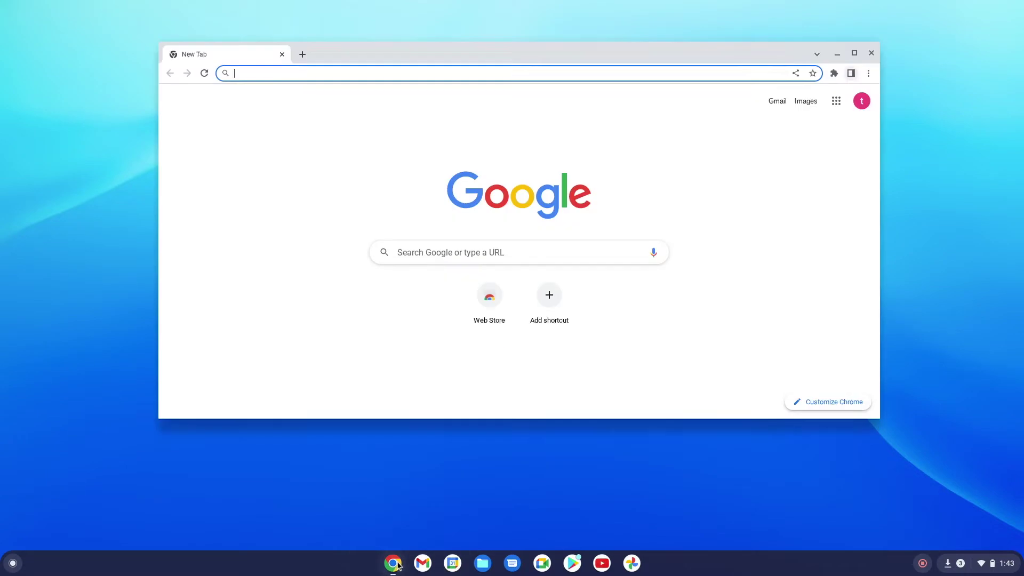
Add a second new tab in Chrome, reposition the window slightly, and close it
click(302, 54)
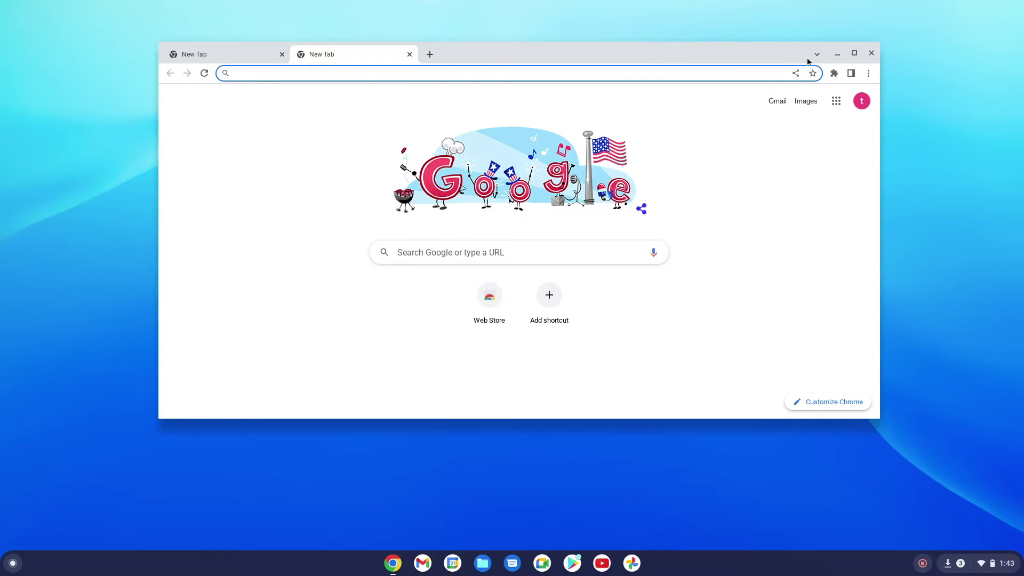
mouse_move(787, 49)
mouse_down()
mouse_move(628, 41)
mouse_move(771, 25)
mouse_move(798, 39)
mouse_up()
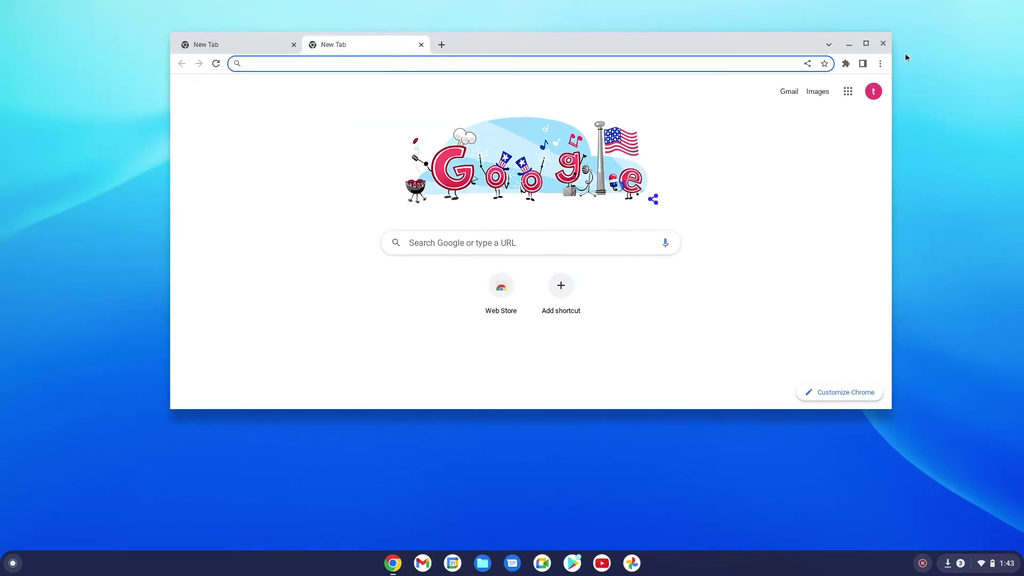
click(884, 44)
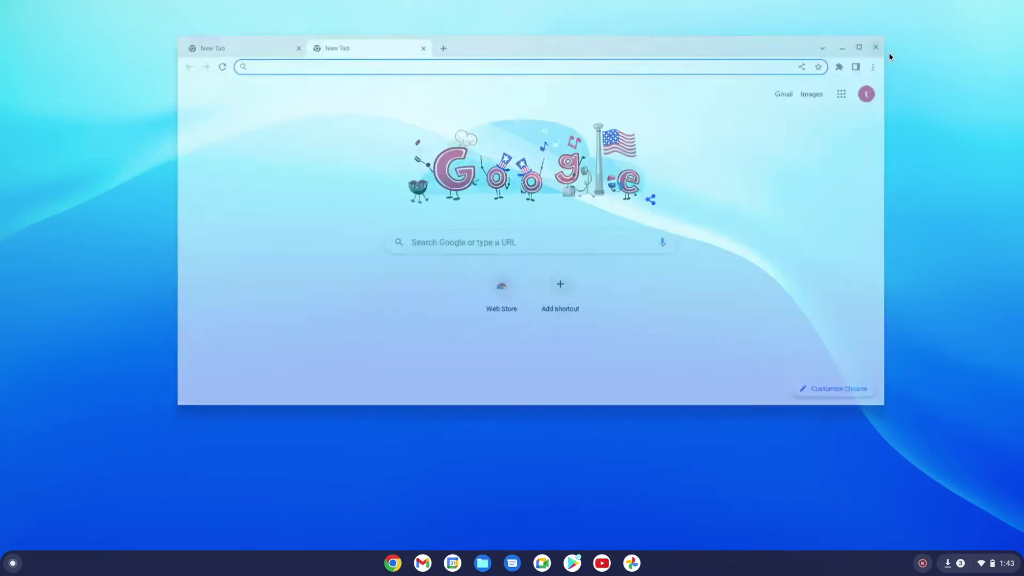
Open the Play Store from the full app launcher and accept its Terms of Service
click(12, 563)
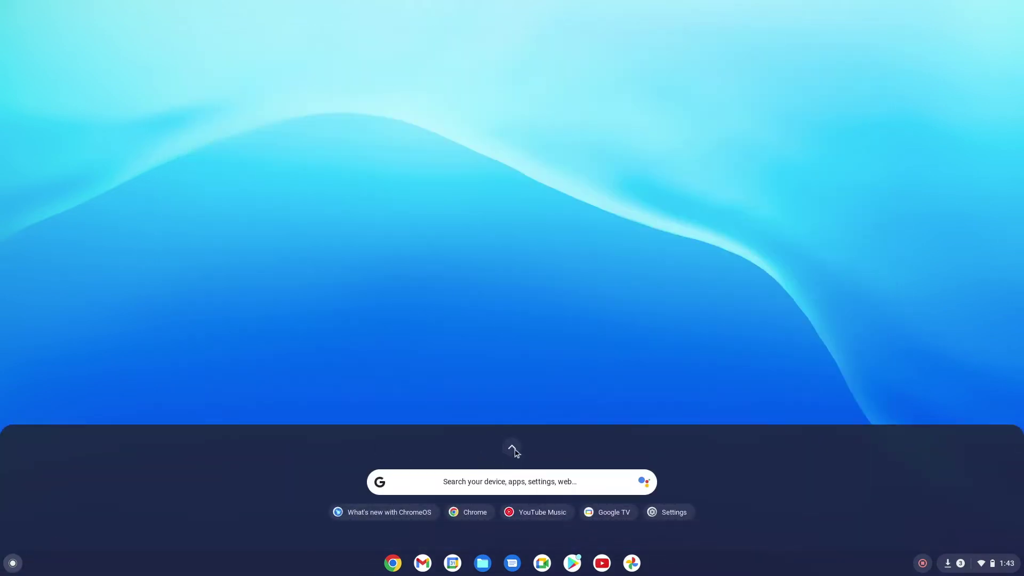
click(512, 449)
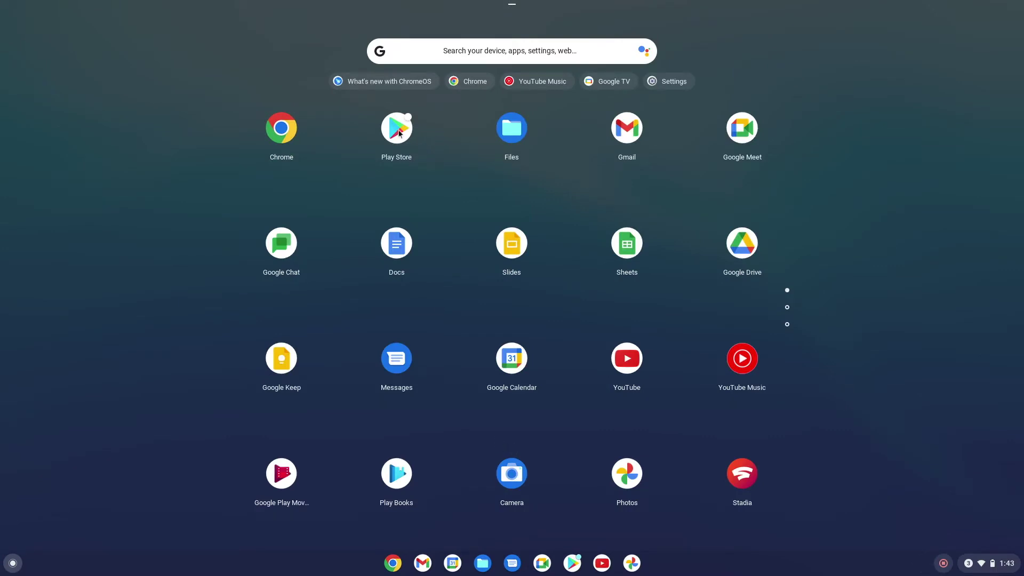
click(399, 133)
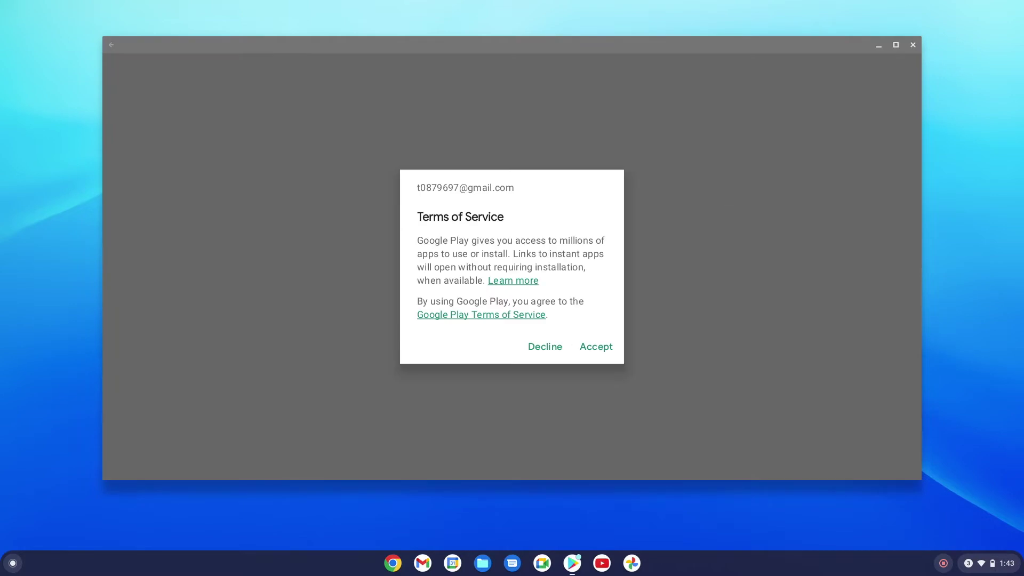
click(598, 347)
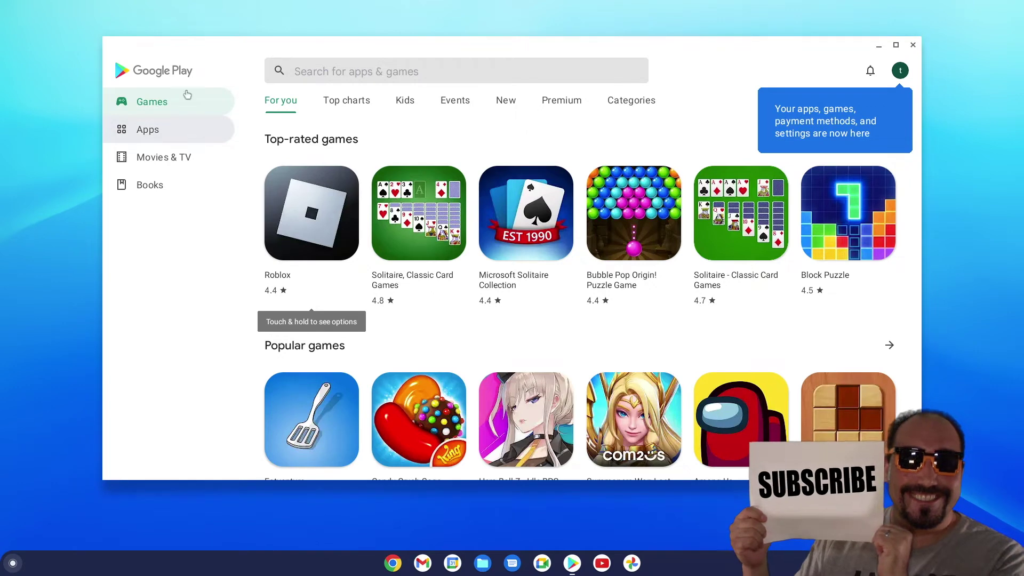
Search the Play Store for "steam", view the Steam Link app page, and close the store
click(424, 72)
text(steam)
key(Return)
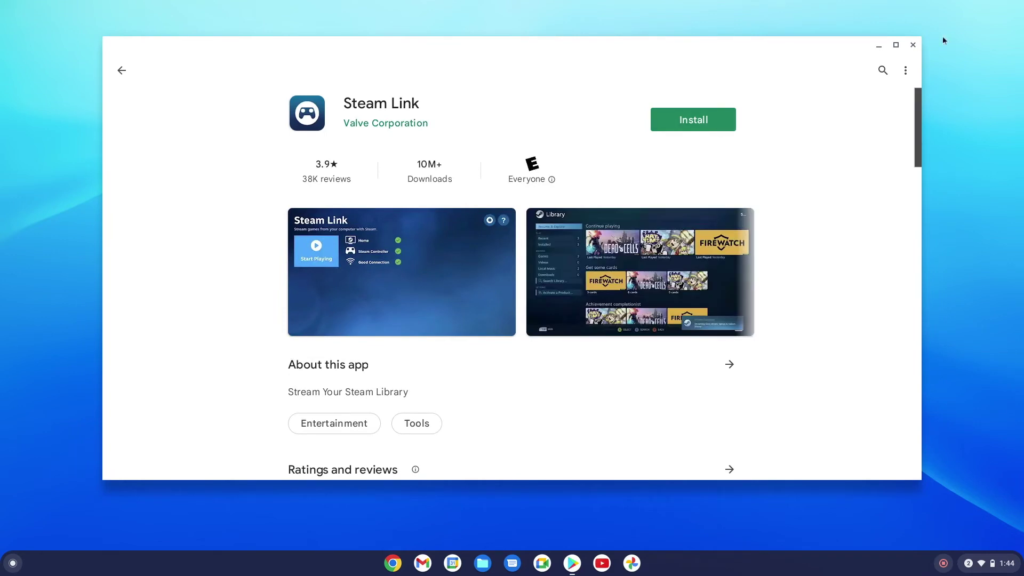
click(914, 44)
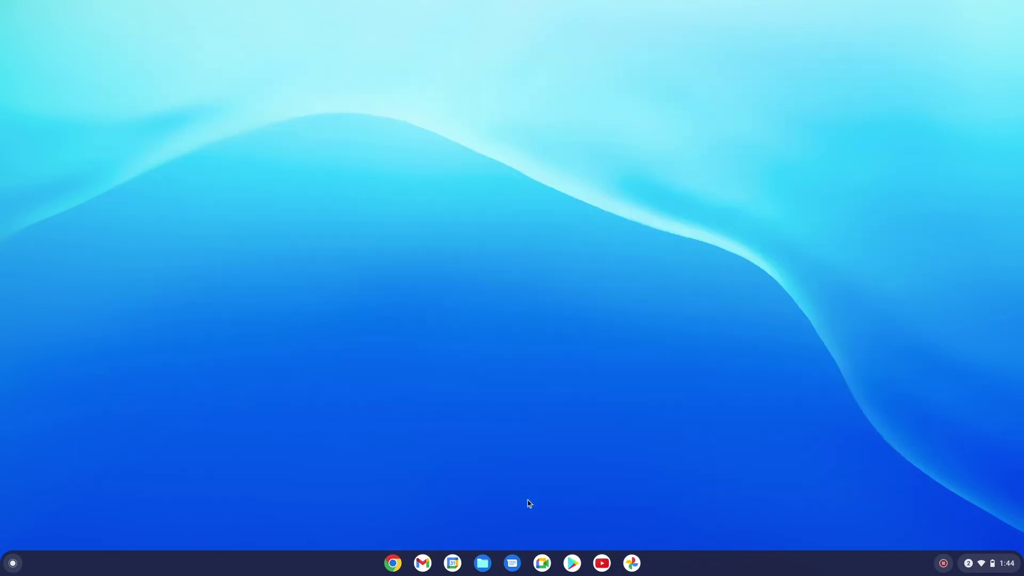
Open the Web Store from the last page of the full app launcher
click(13, 563)
click(513, 448)
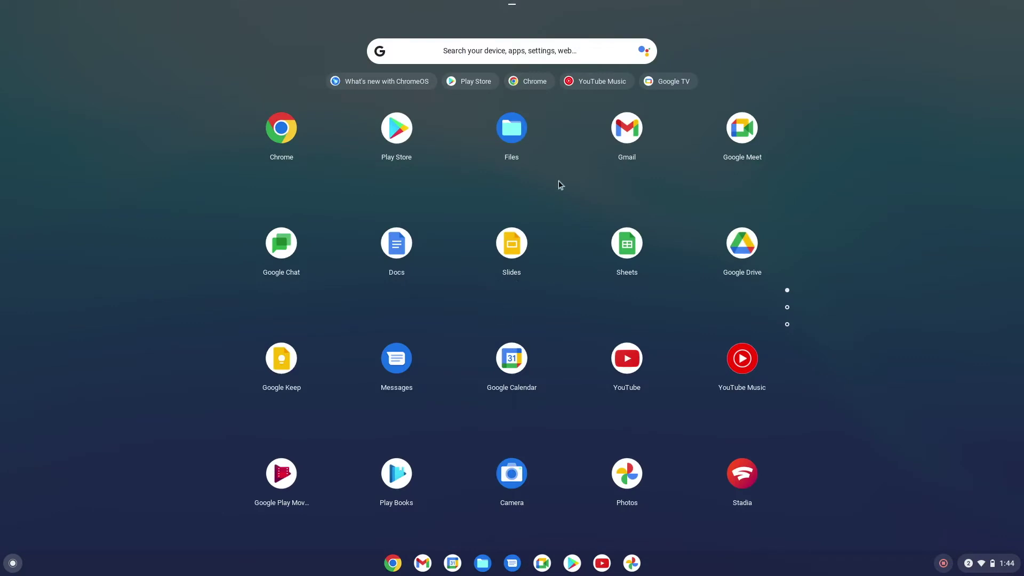
scroll(555, 346, down, 2)
scroll(463, 315, up, 1)
scroll(470, 329, down, 1)
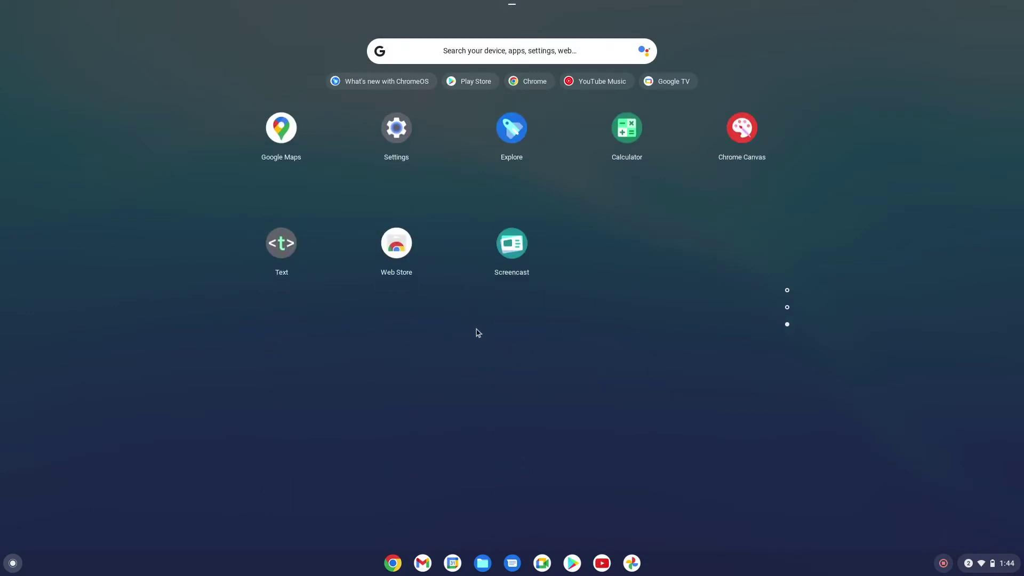
click(398, 244)
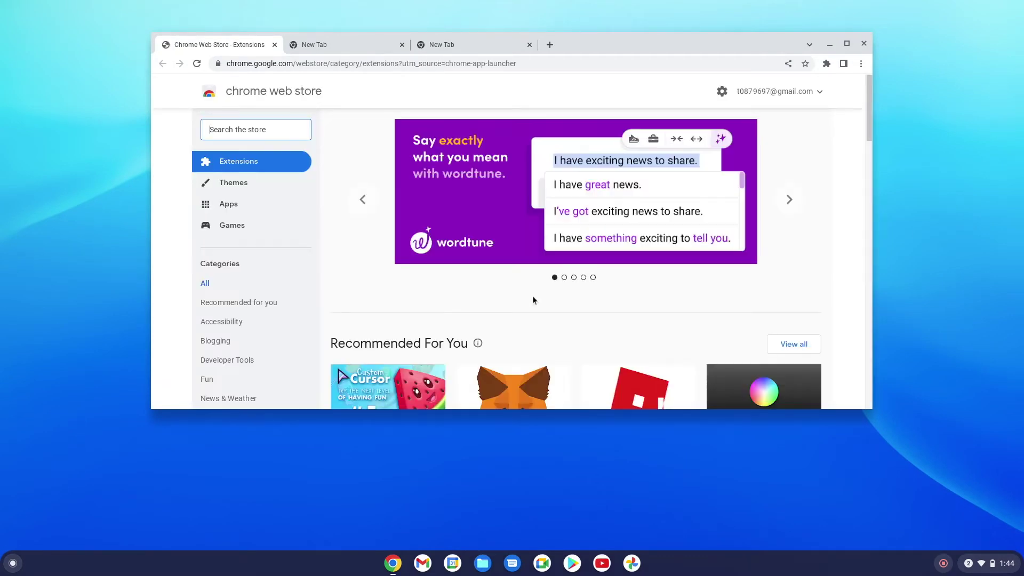
Look through the Extensions, Apps and Games categories of the Chrome Web Store, and close the browser window
scroll(508, 312, down, 1)
scroll(507, 311, up, 1)
click(208, 214)
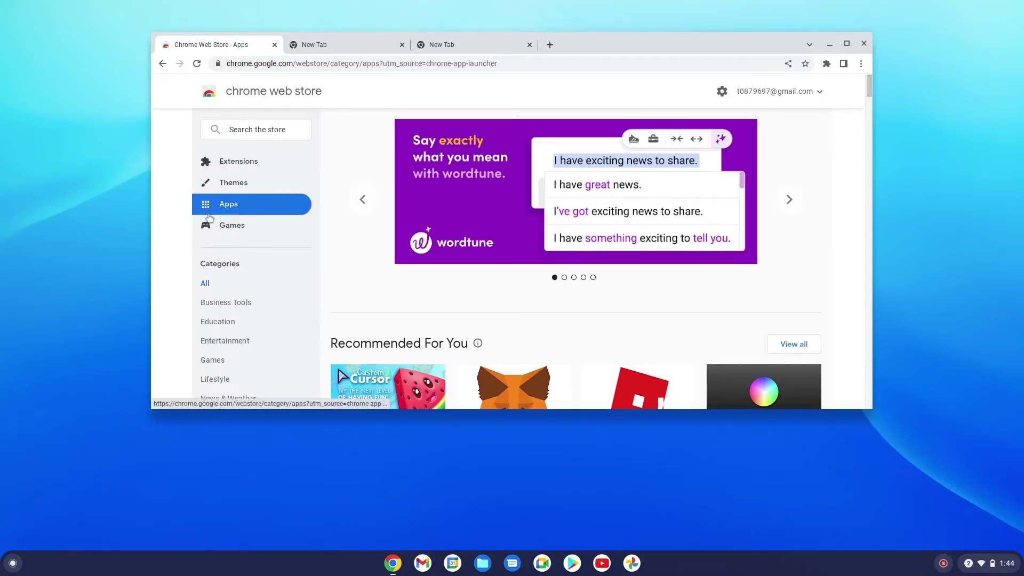
scroll(633, 307, down, 5)
scroll(633, 307, up, 5)
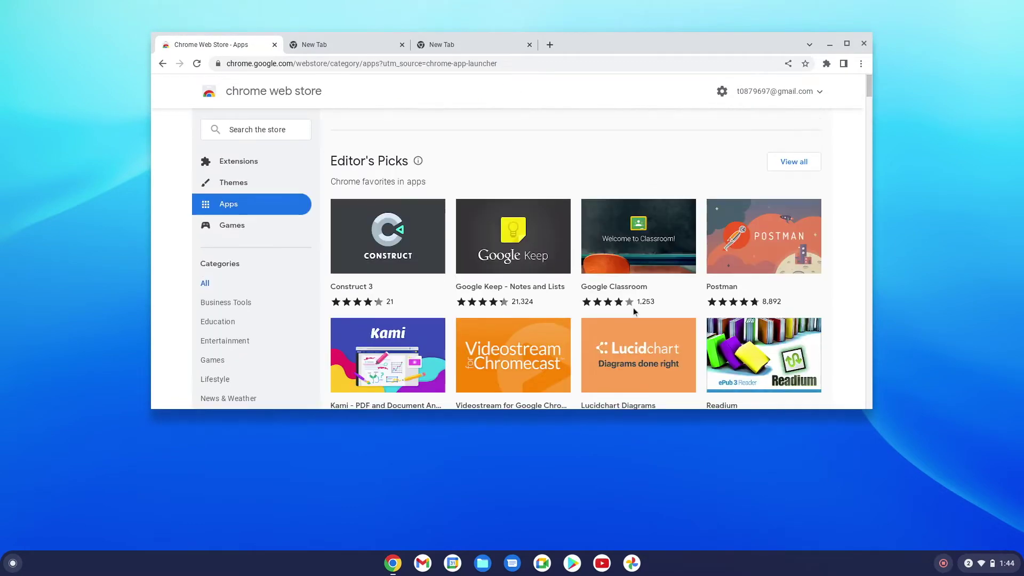
click(224, 226)
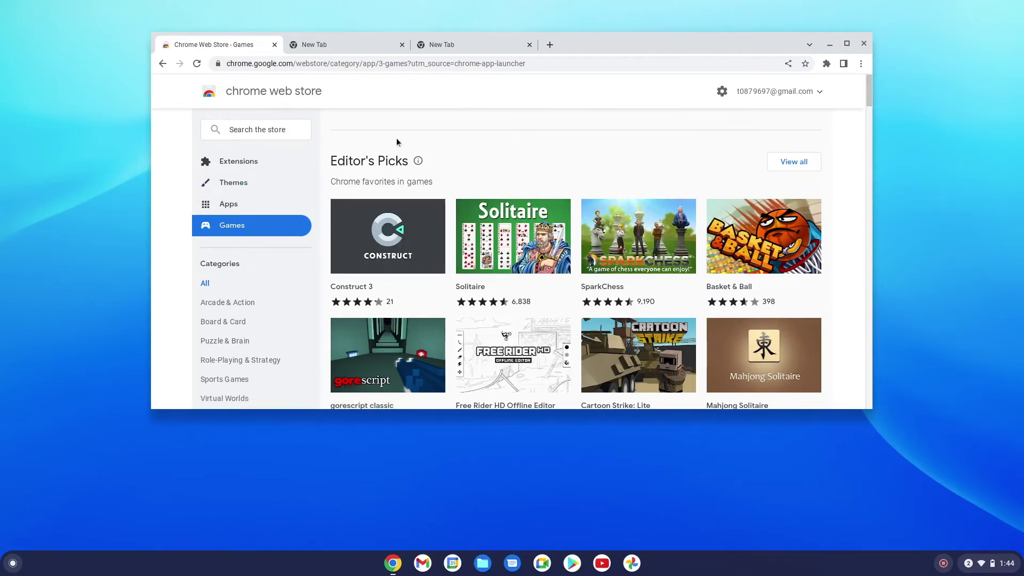
click(868, 43)
Open the Files app from the launcher, expand Play files under My files, and view its Documents and Movies folders
click(14, 564)
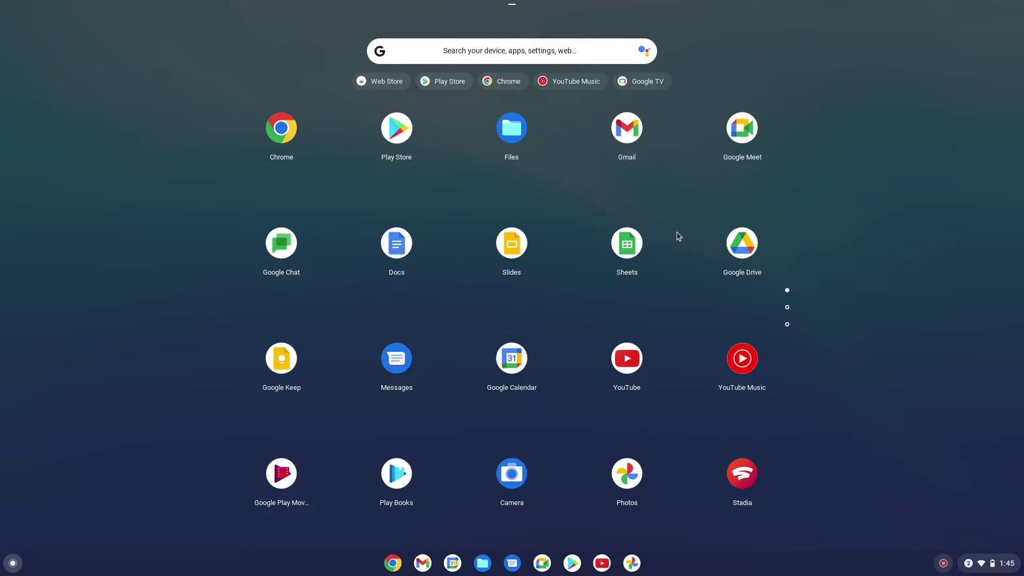
click(515, 132)
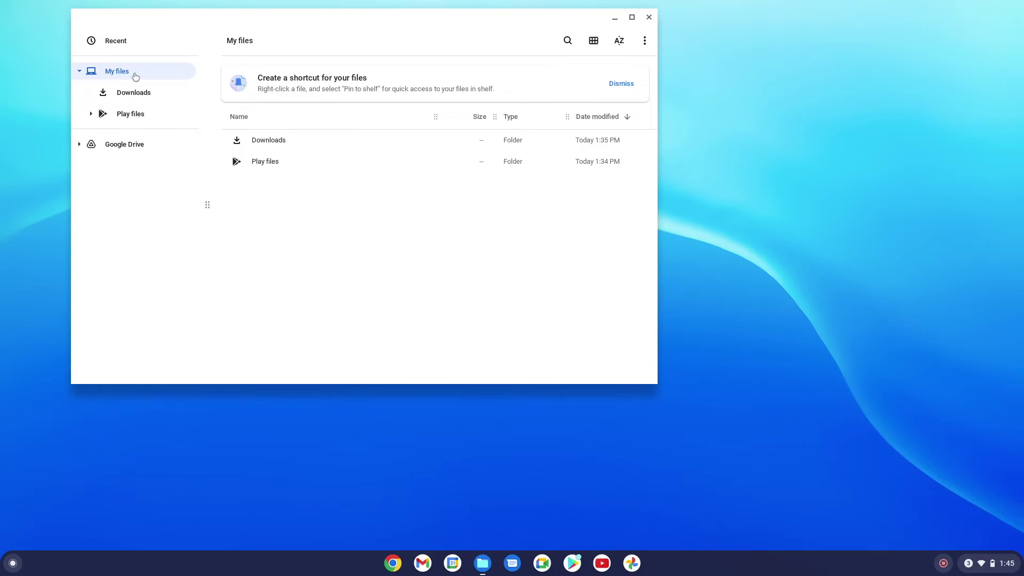
click(91, 114)
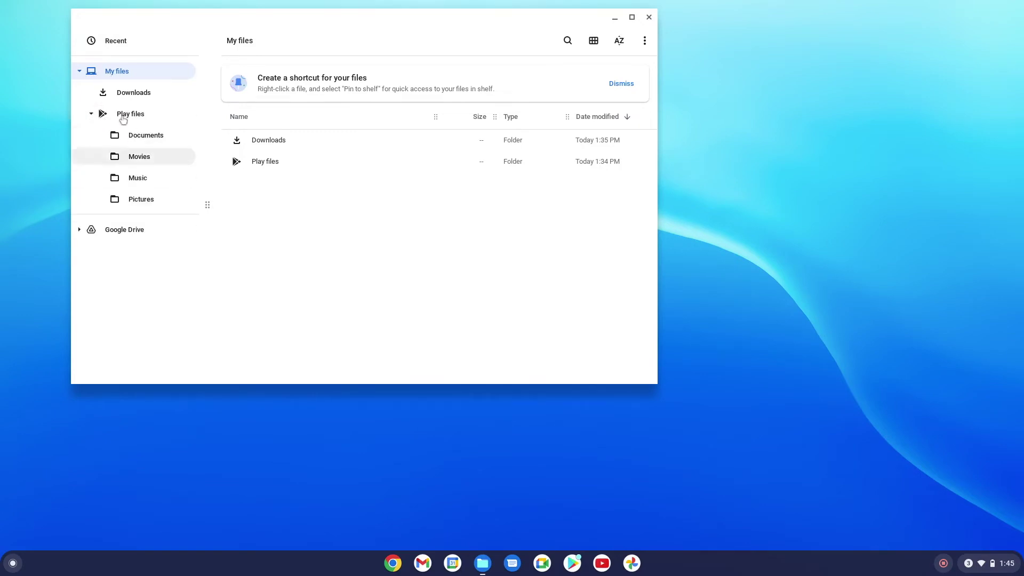
click(140, 139)
click(140, 159)
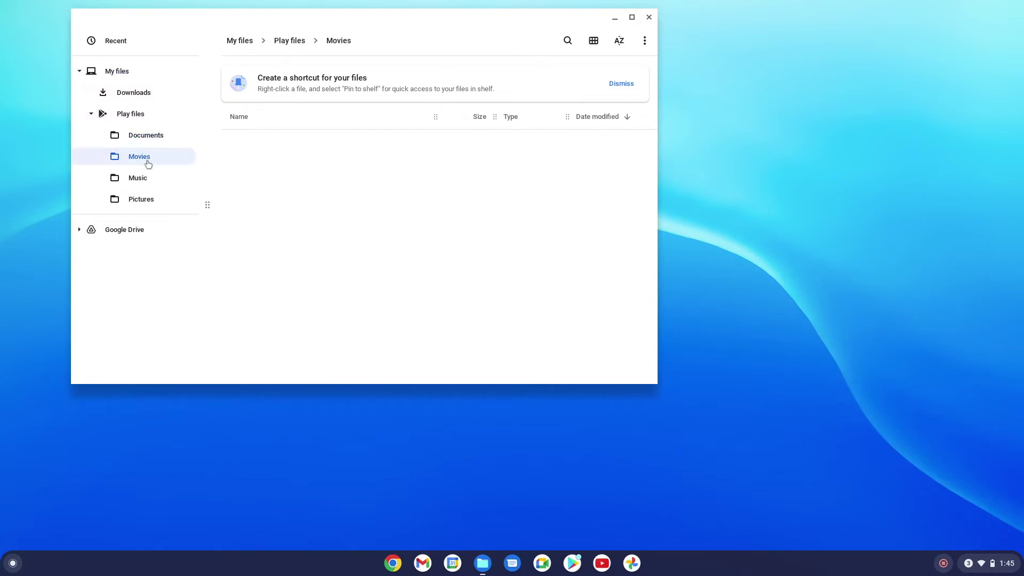
View the Music and Pictures folders under Play files, expand Google Drive, and view My Drive
click(140, 182)
click(149, 200)
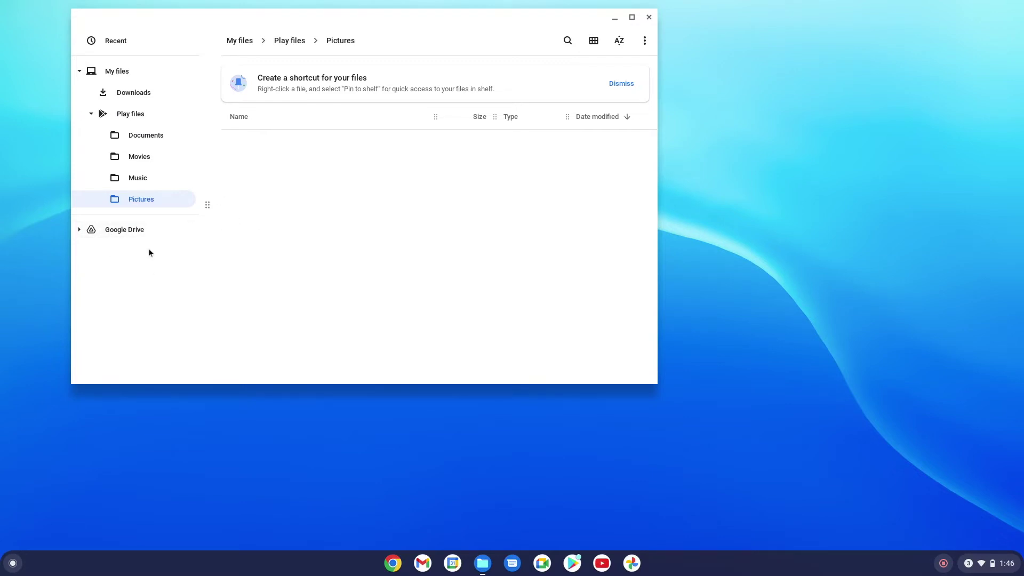
click(81, 229)
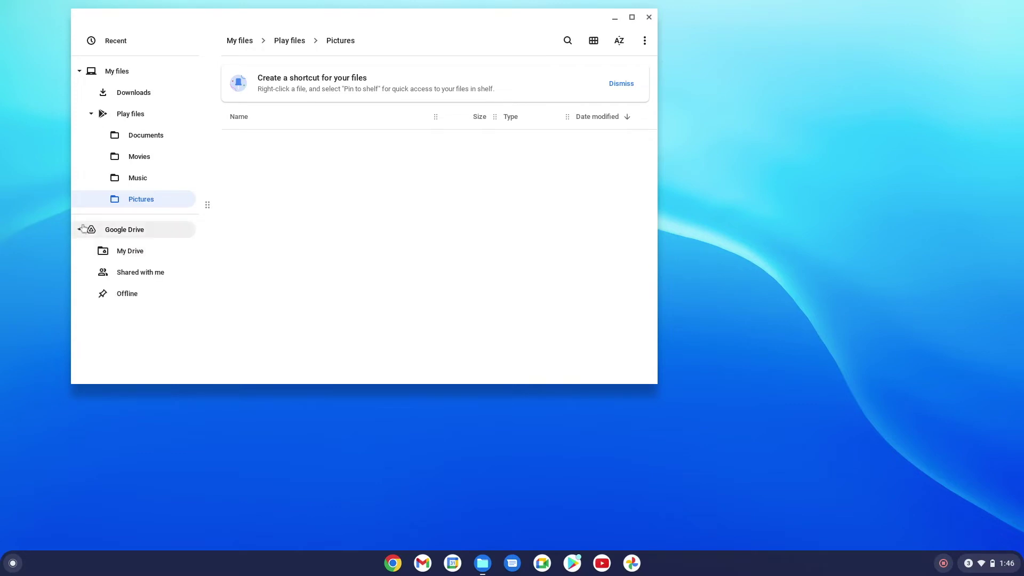
click(136, 255)
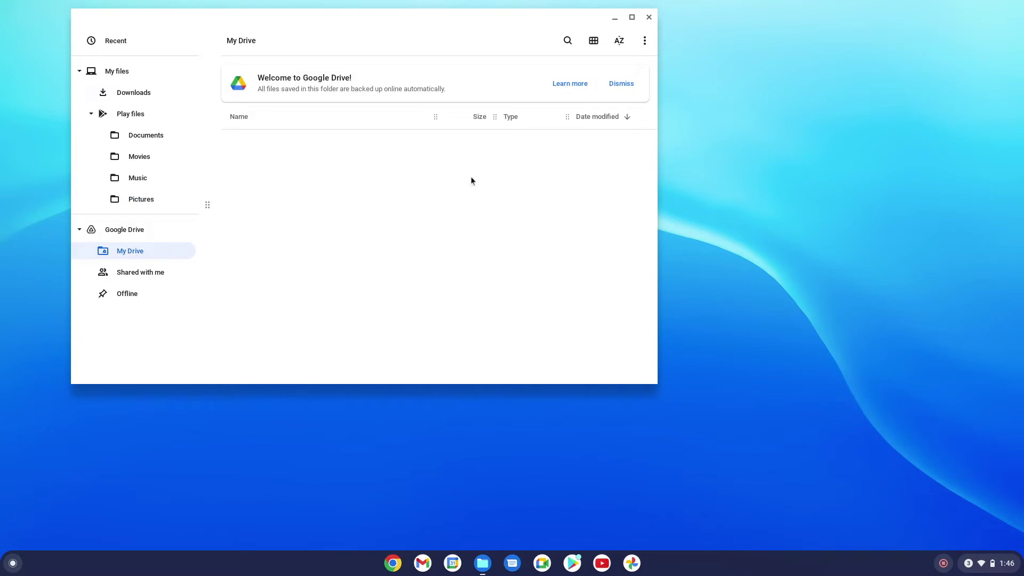
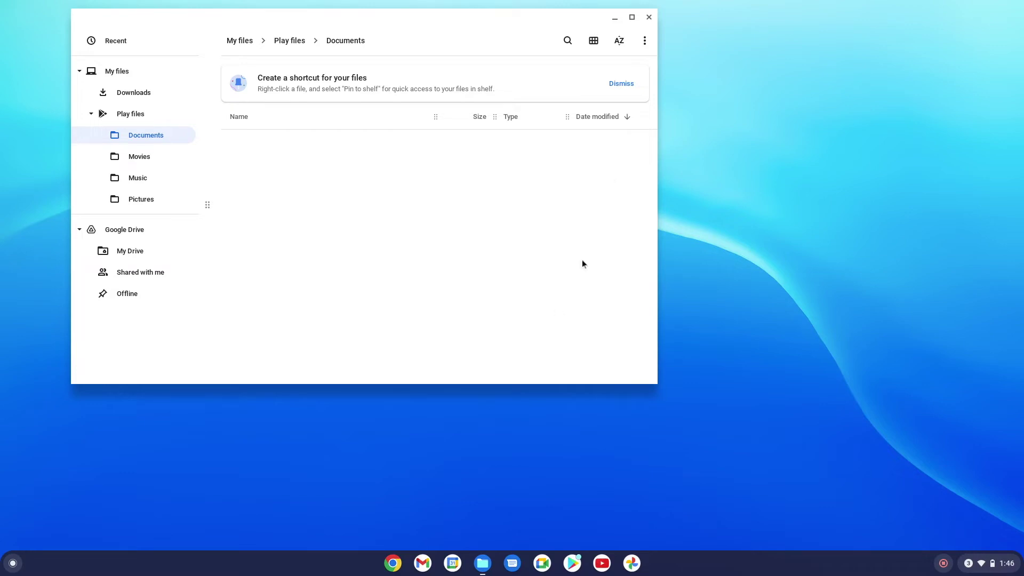
Switch to Chrome, search Google for "chrome wallpaper", and show the image results
click(400, 565)
click(505, 64)
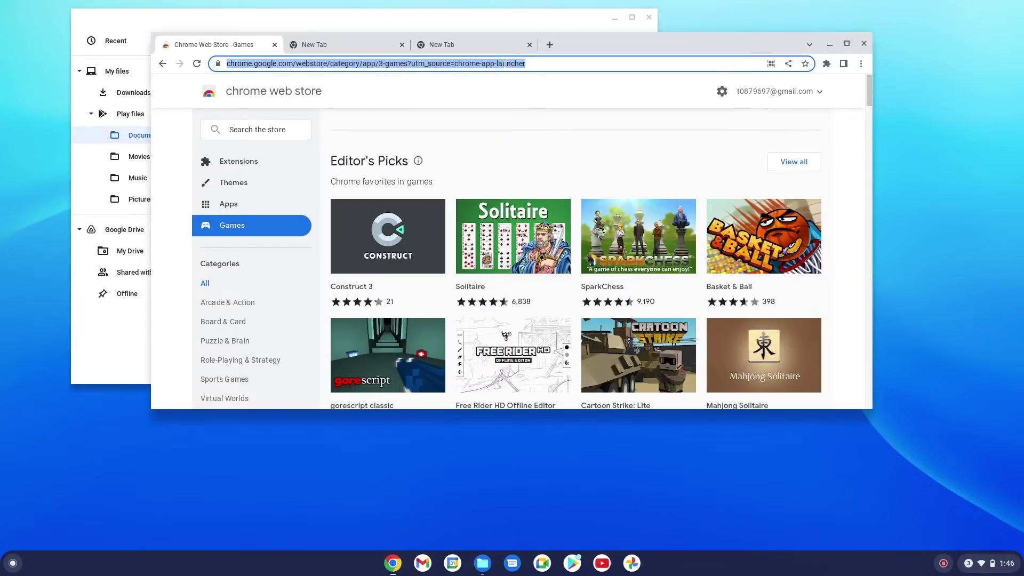
text(chrome wall)
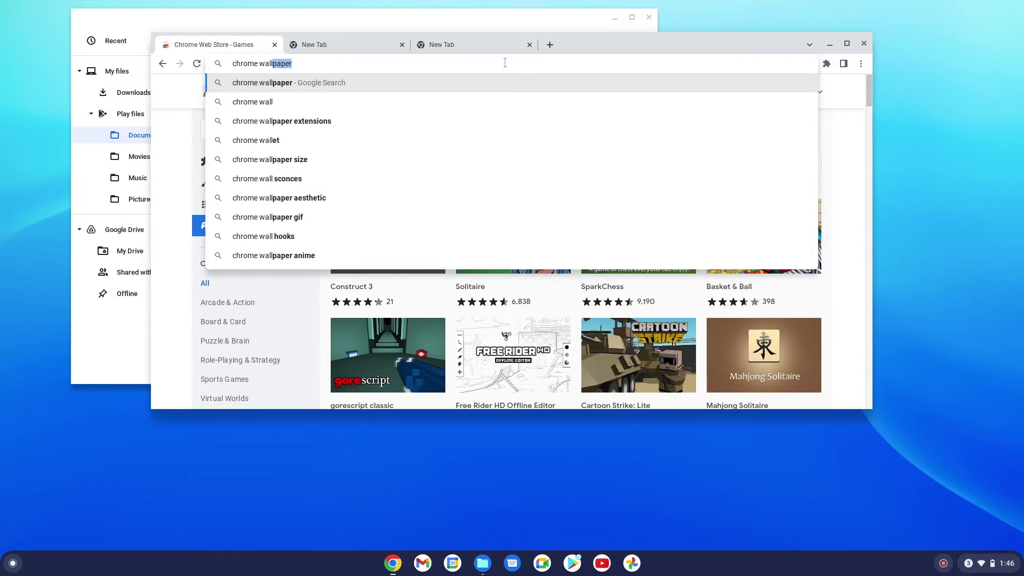
key(Return)
scroll(453, 300, down, 2)
scroll(452, 300, up, 3)
click(316, 138)
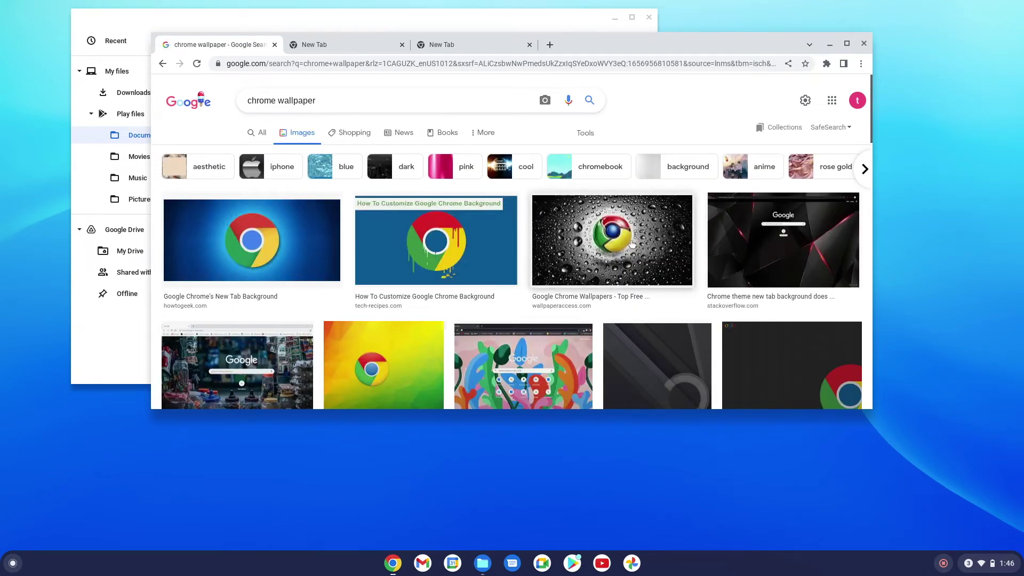
Save the WallpaperAccess image of the Chrome logo among water drops as 1593680.webp in Downloads, and close the browser
click(631, 244)
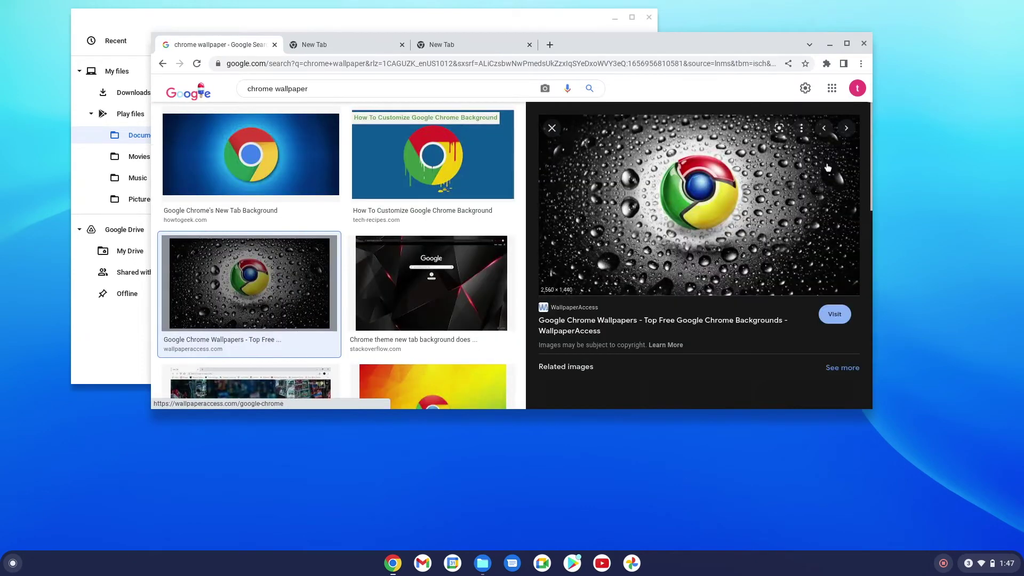
right_click(708, 194)
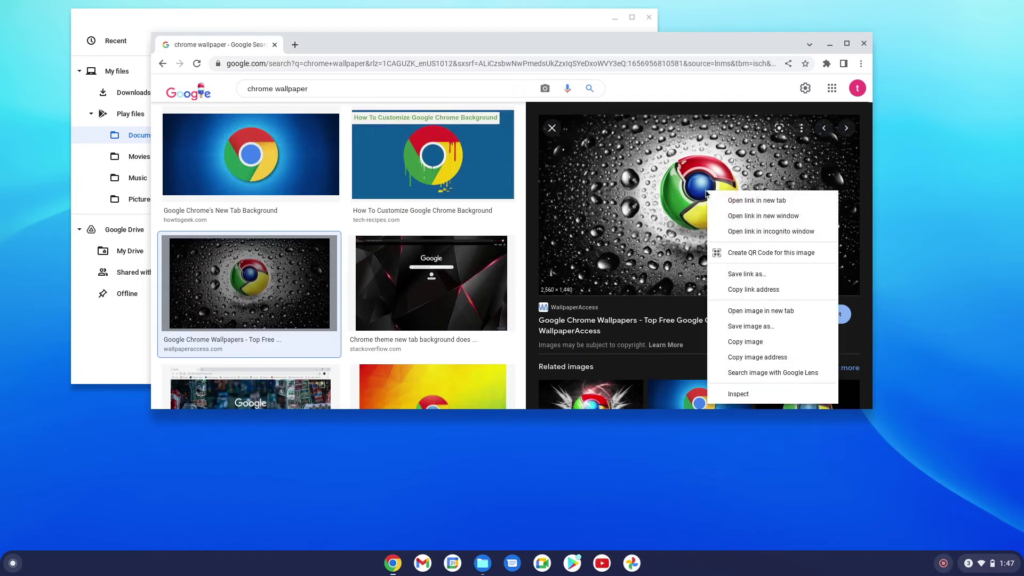
click(774, 327)
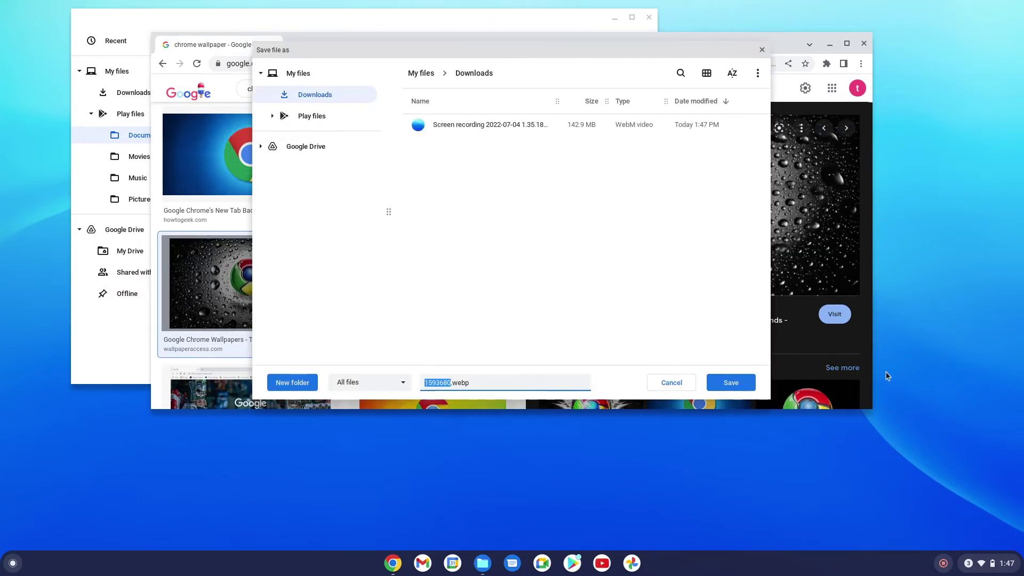
click(732, 385)
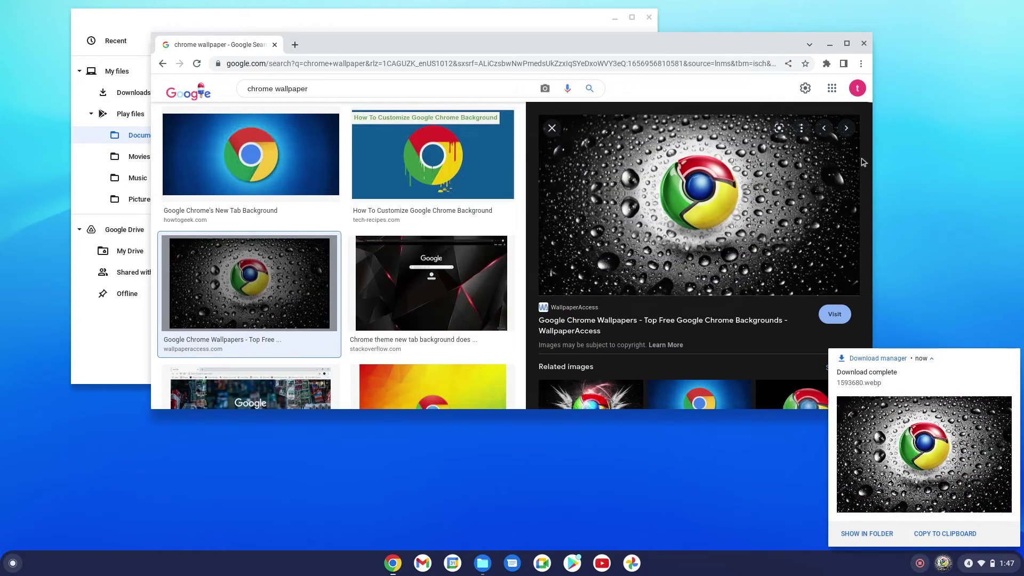
click(864, 43)
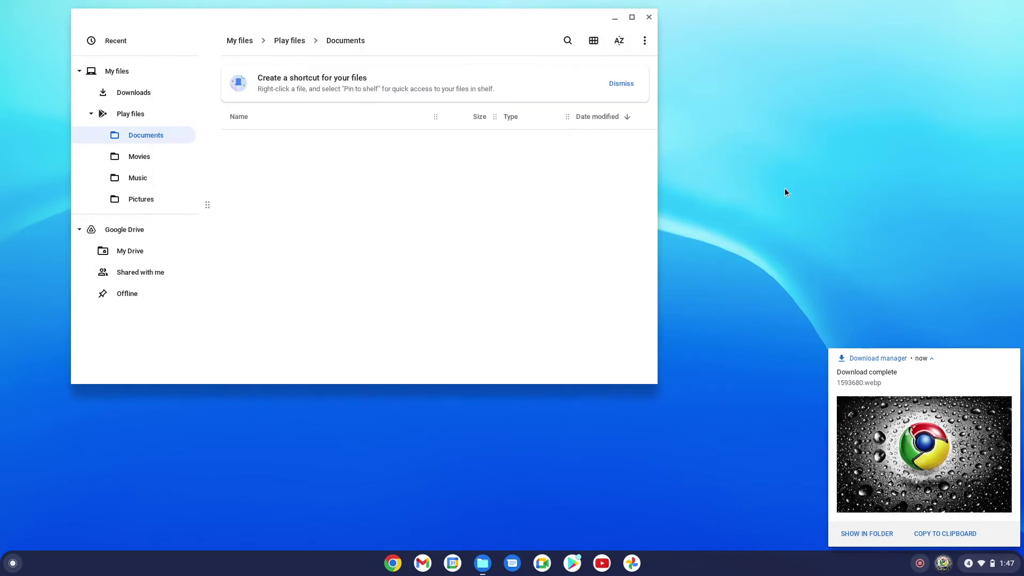
View the wallpaper collections in the desktop's wallpaper settings, and close that window
right_click(786, 189)
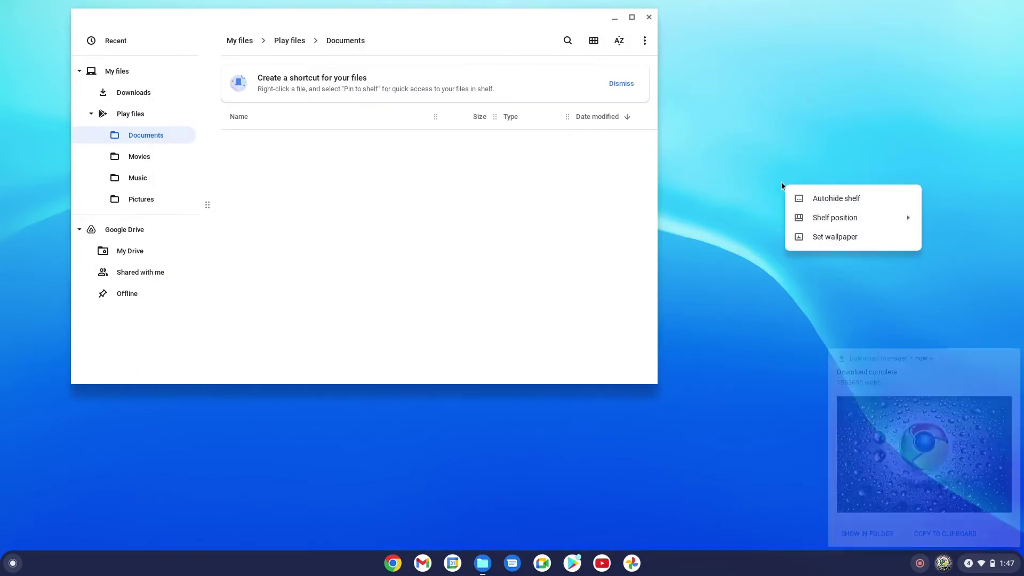
click(840, 241)
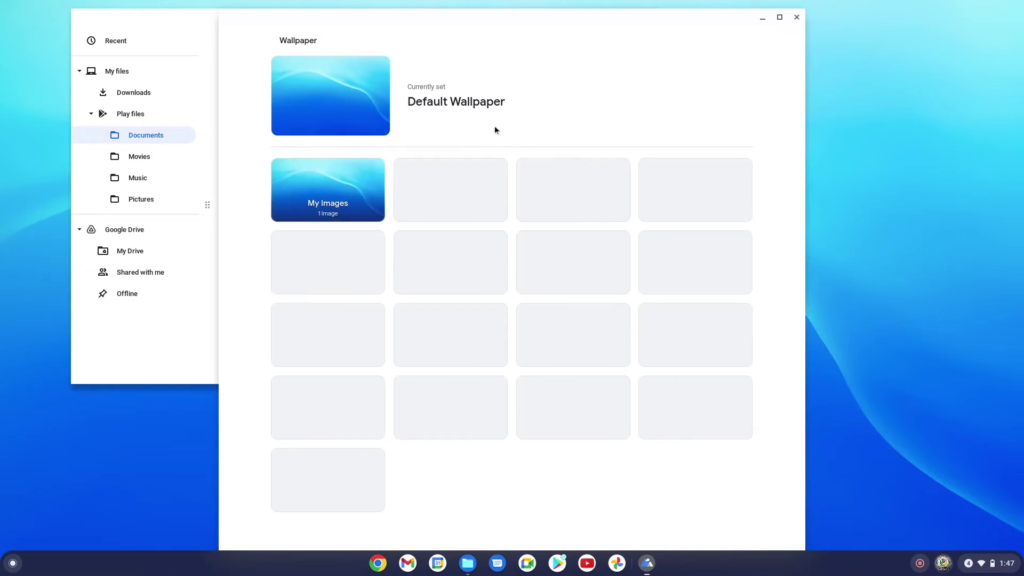
click(797, 17)
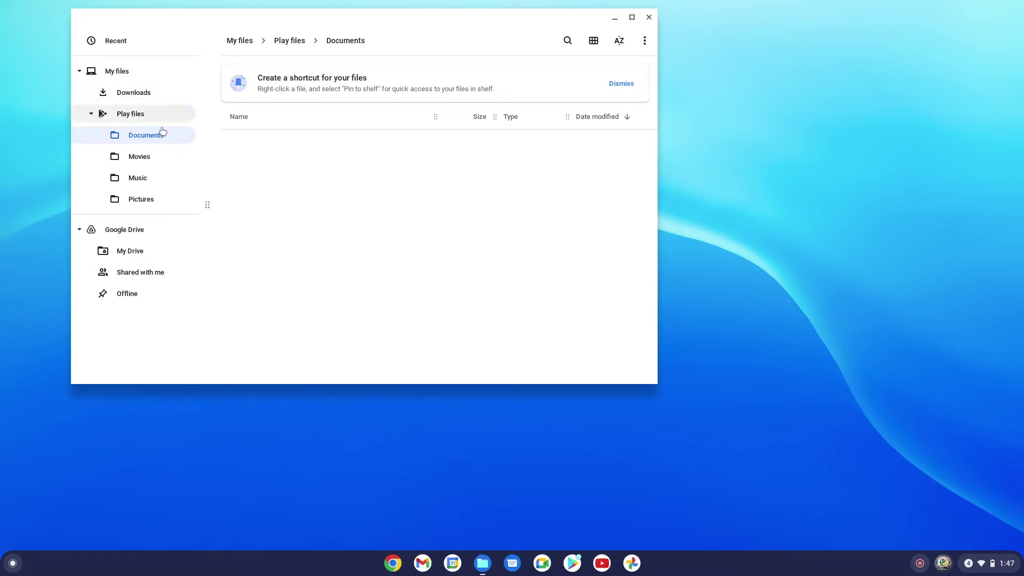
Open the Downloads folder, preview 1593680.webp in Gallery, and check which actions are offered for the file
click(143, 96)
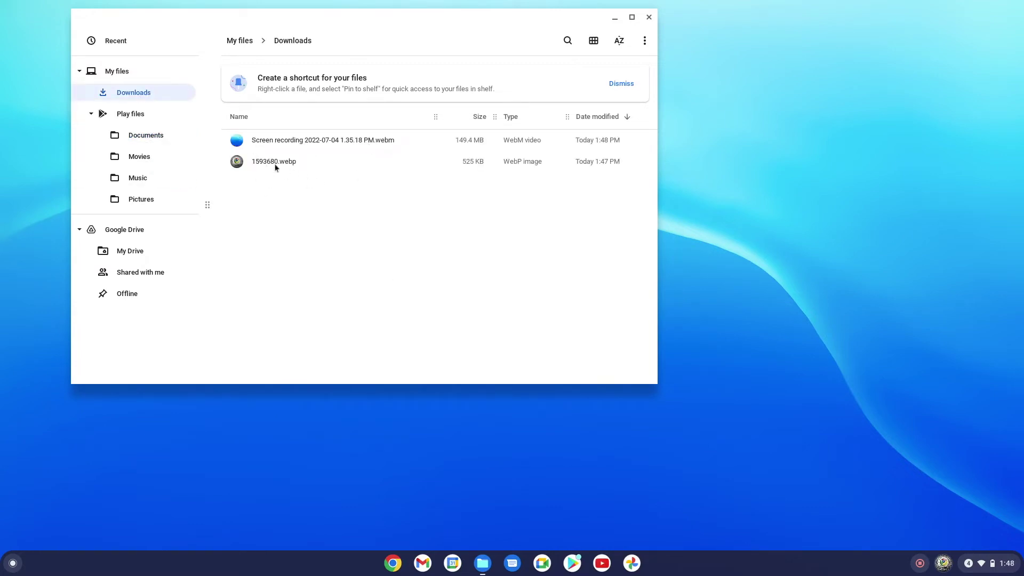
click(236, 165)
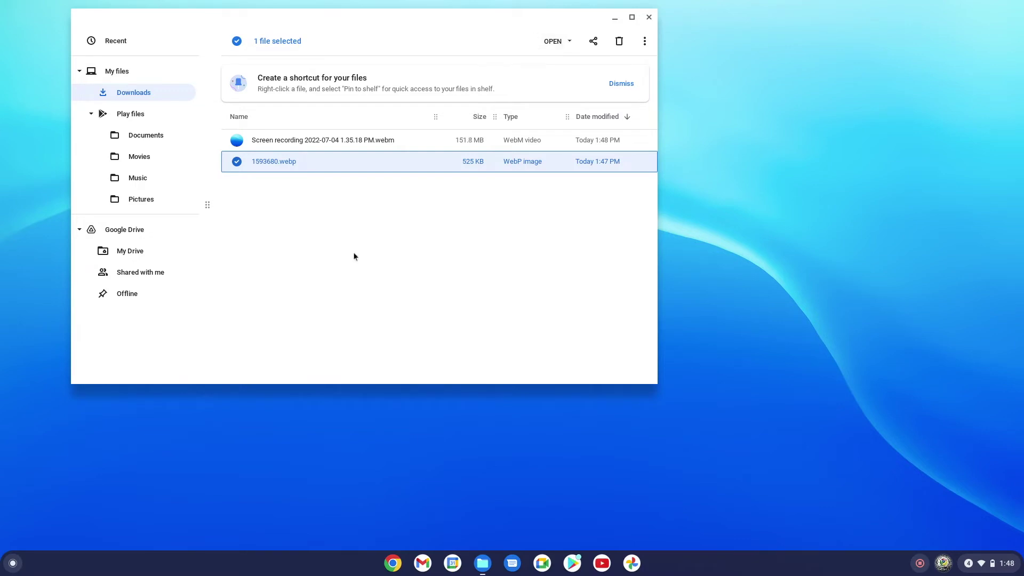
click(231, 165)
double_click(293, 165)
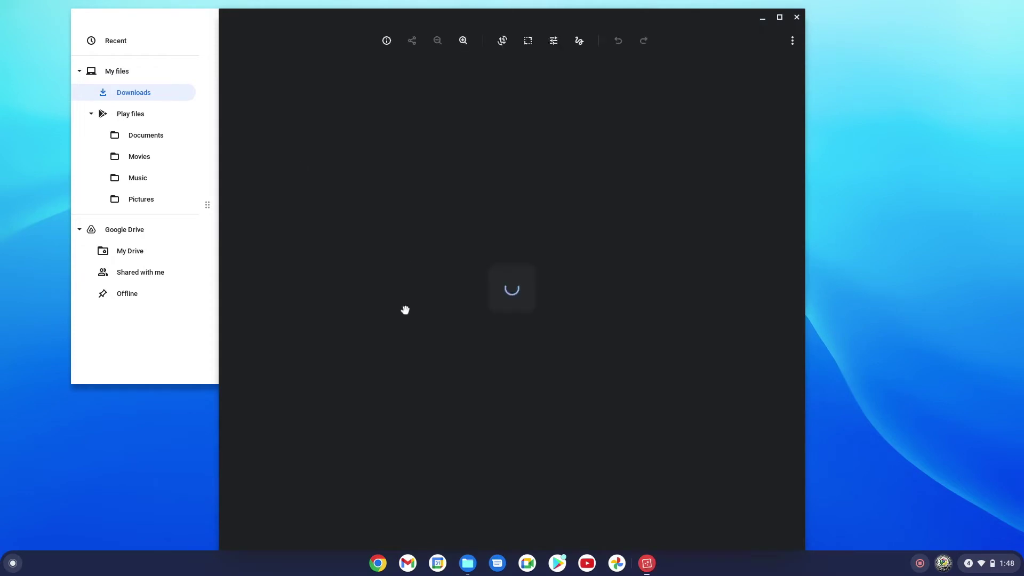
key(ctrl+w)
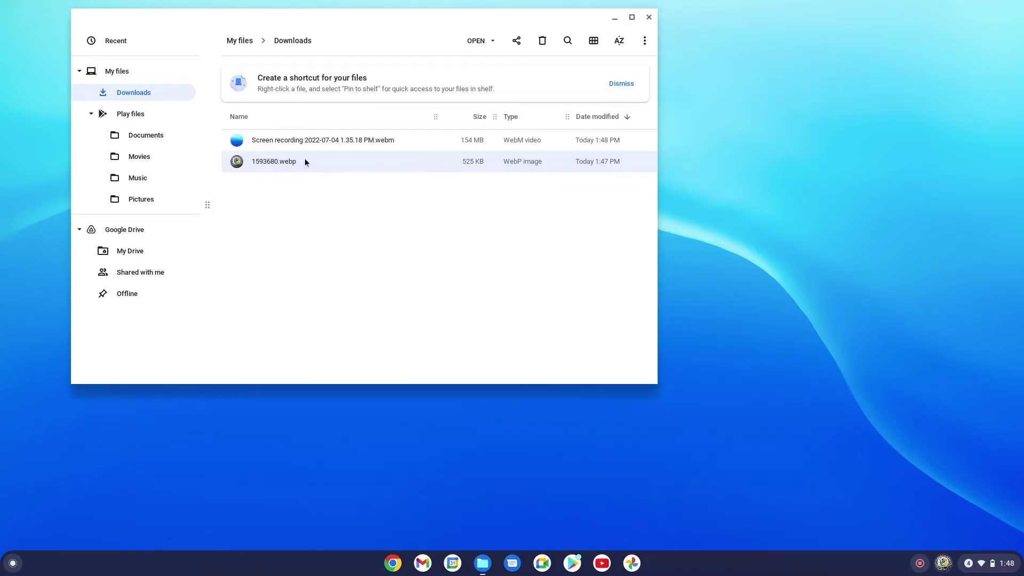
right_click(306, 158)
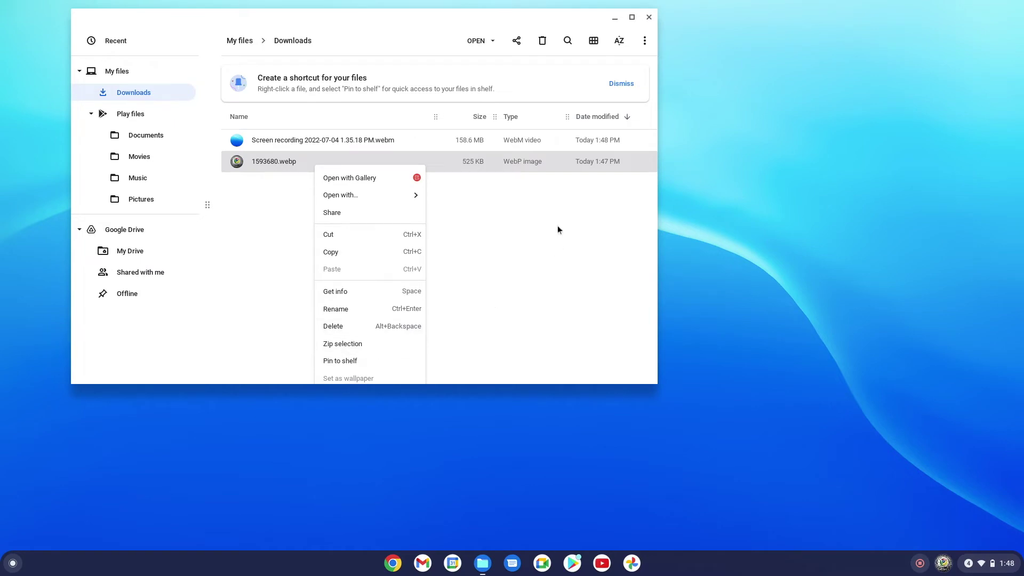
click(473, 193)
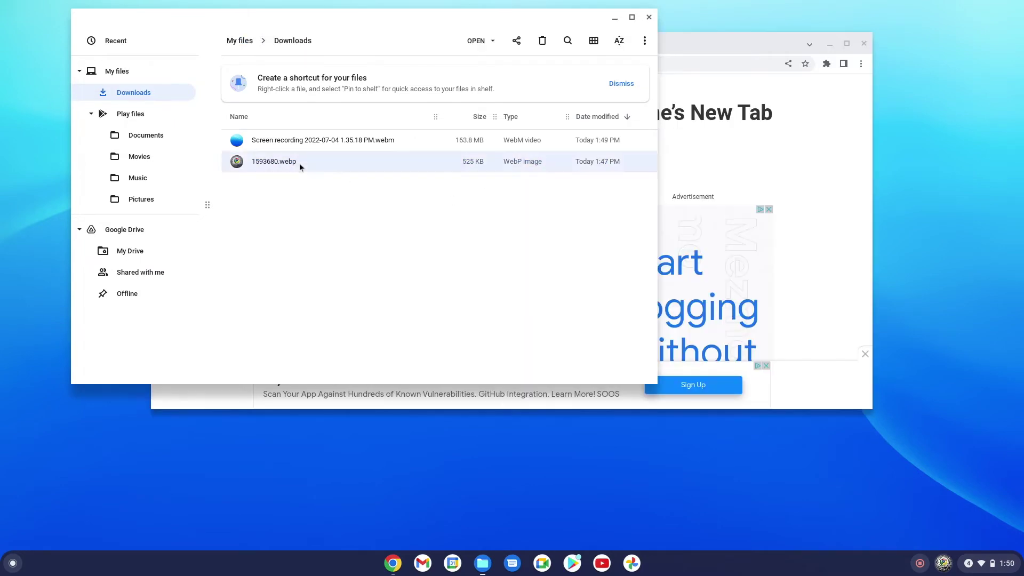
Rename the downloaded file 1593680.webp as 1593680.jpg
right_click(300, 161)
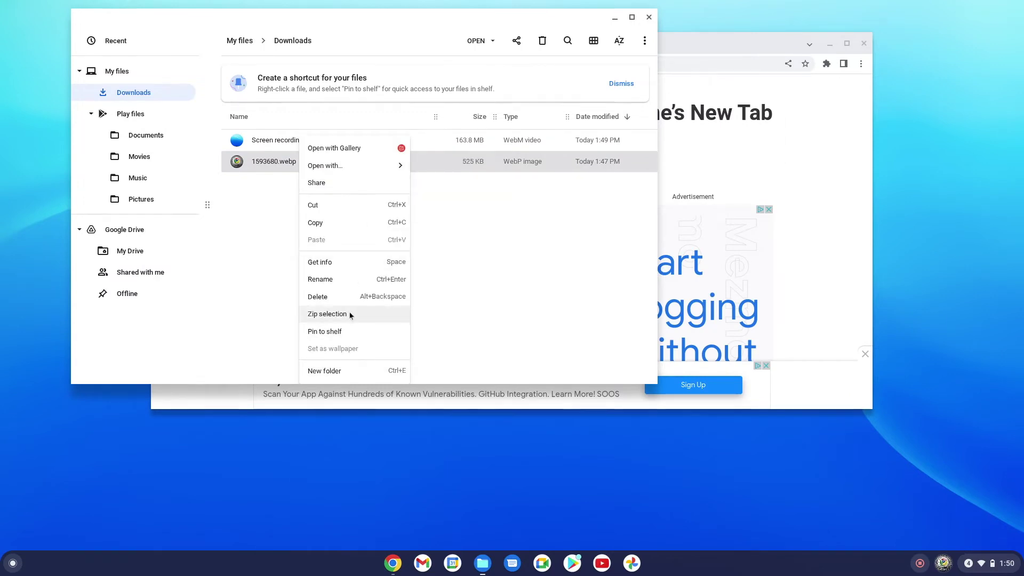
click(329, 282)
click(320, 162)
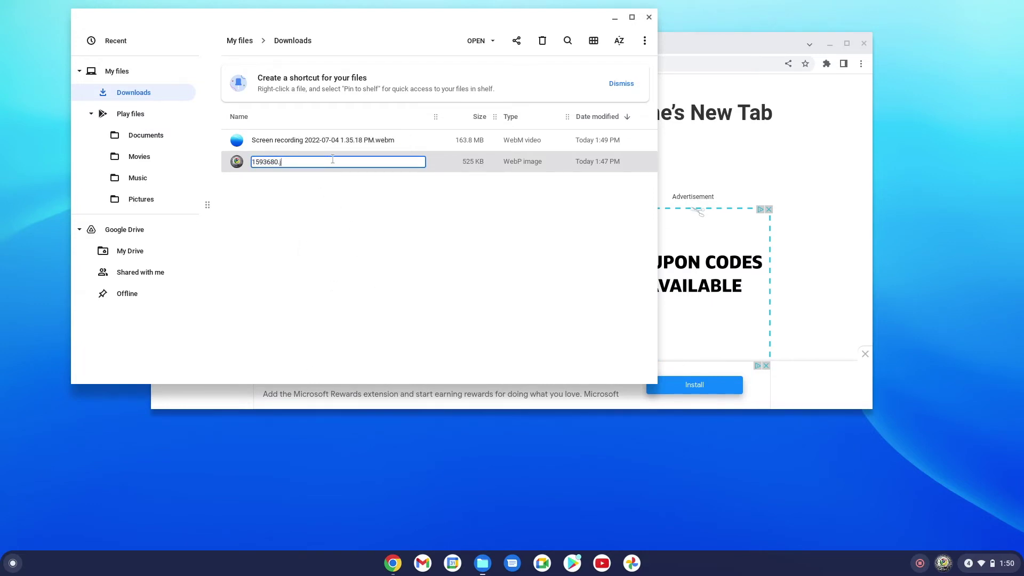
text(jpg)
key(Return)
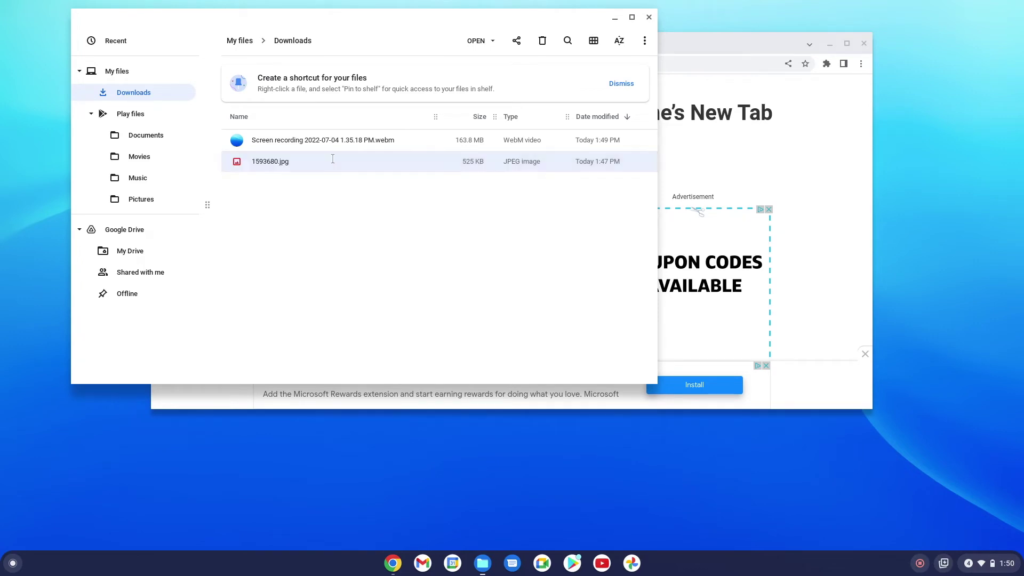
Set 1593680.jpg as the desktop wallpaper, and minimize the Chrome and Files windows
right_click(277, 167)
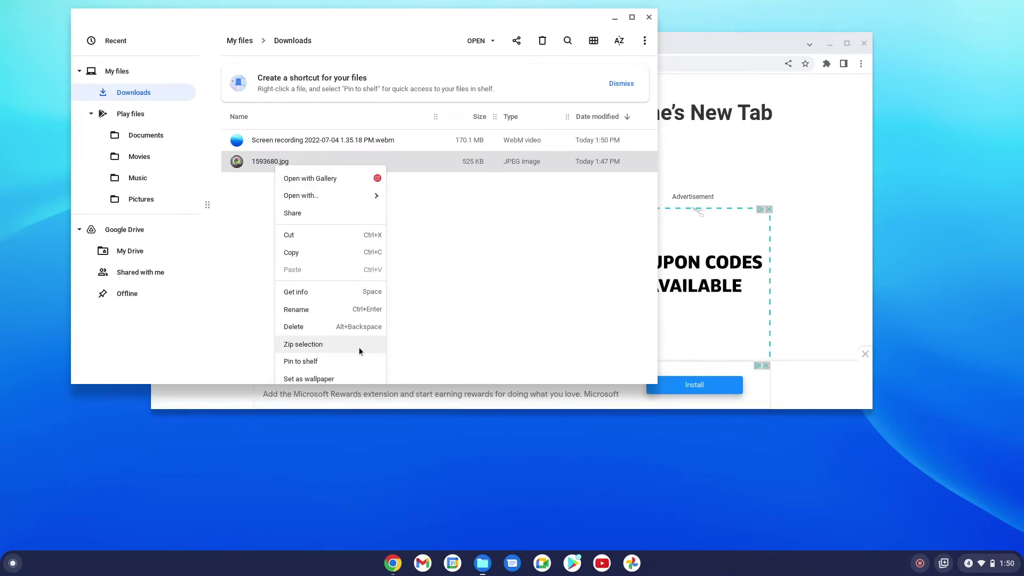
click(353, 378)
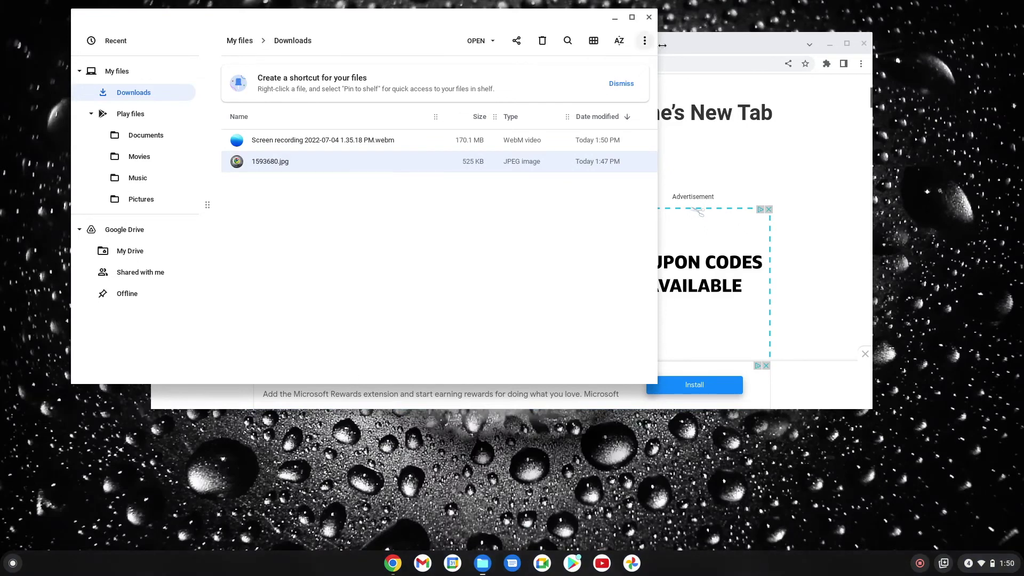
click(831, 50)
click(831, 44)
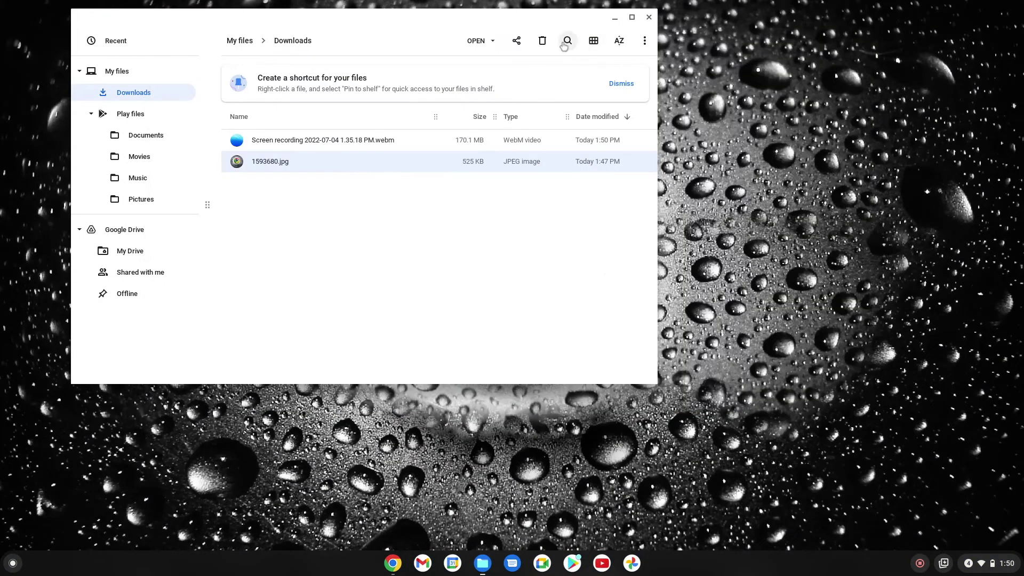
click(615, 18)
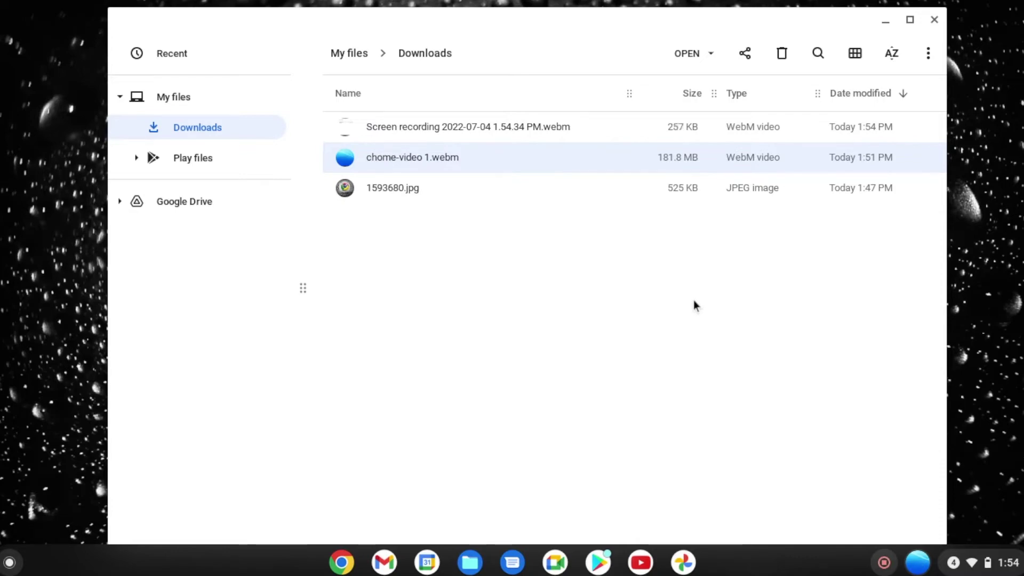
Add a second virtual desk in the window overview and name it desk2
key(F5)
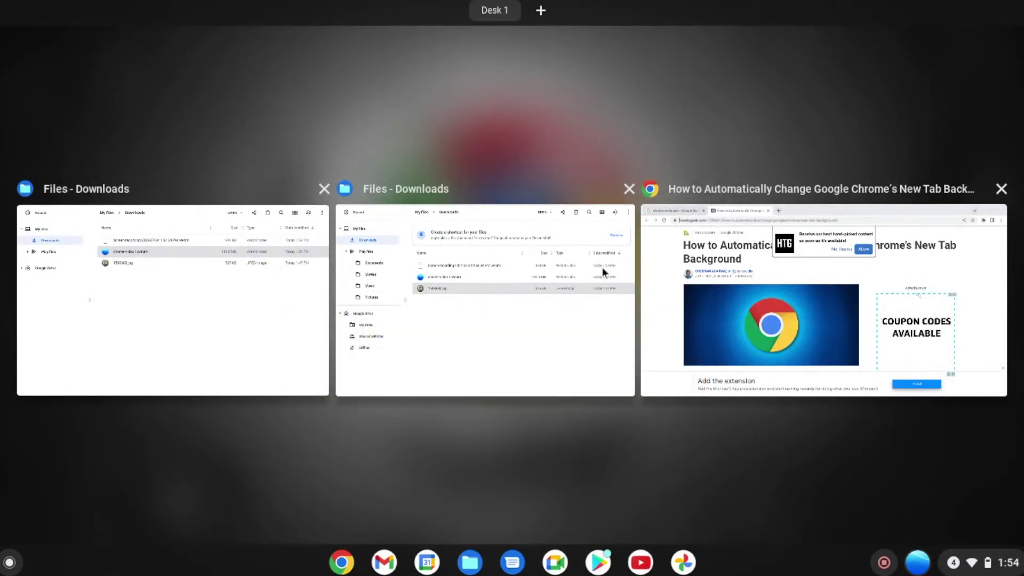
click(541, 11)
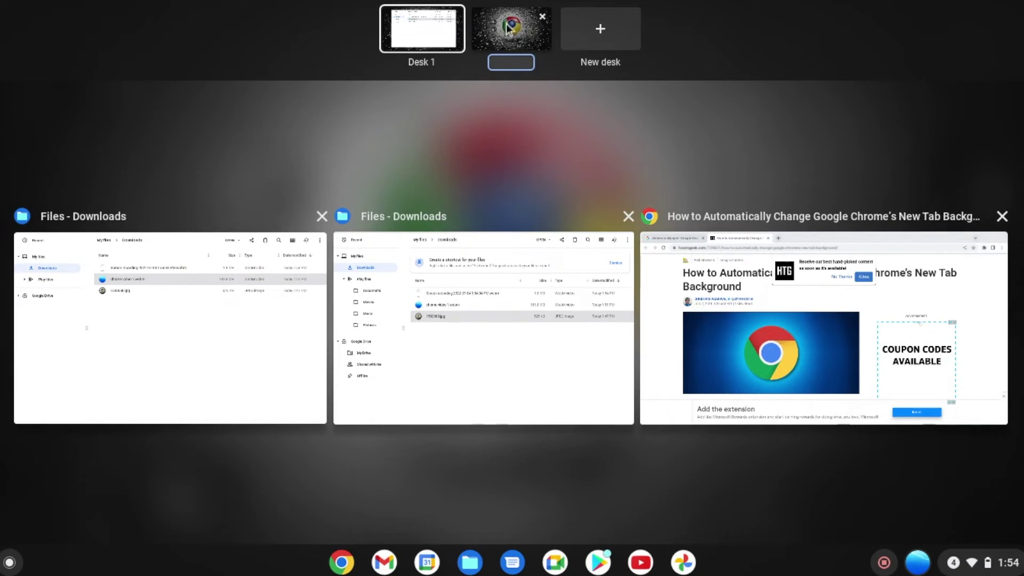
text(desk2)
key(Return)
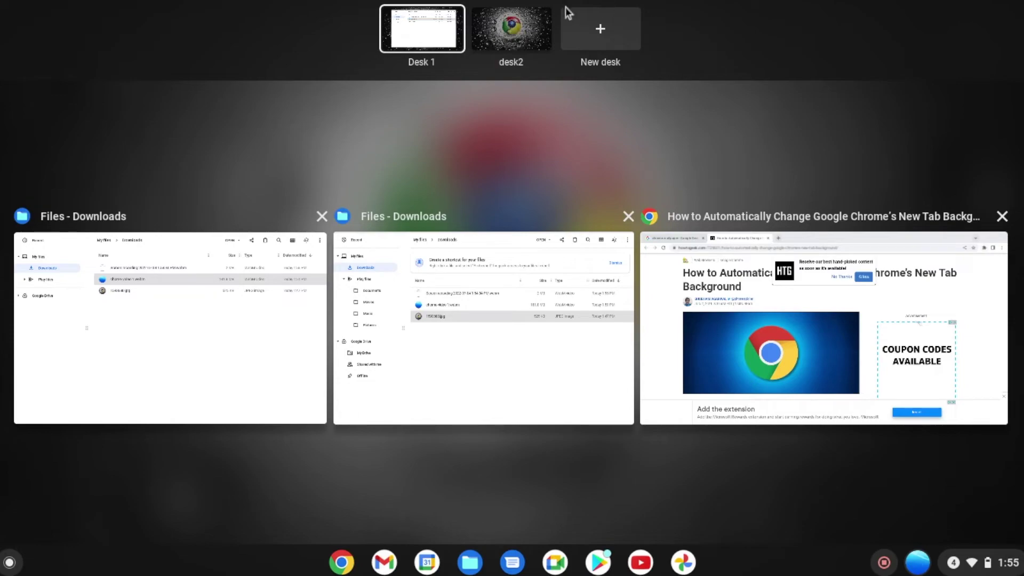
Switch to desk2, return to Desk 1, and show the overview of its open windows
click(499, 35)
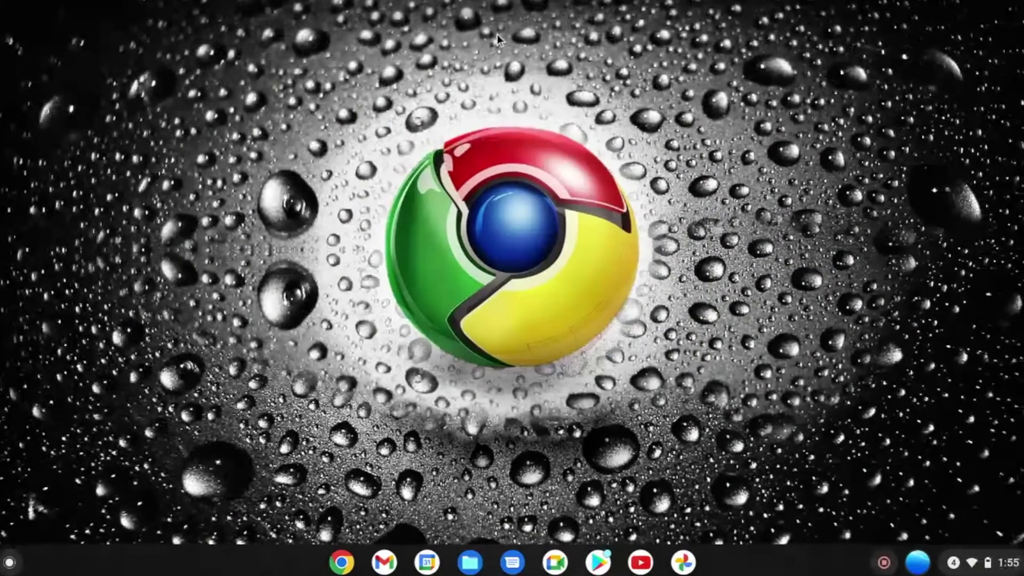
key(F5)
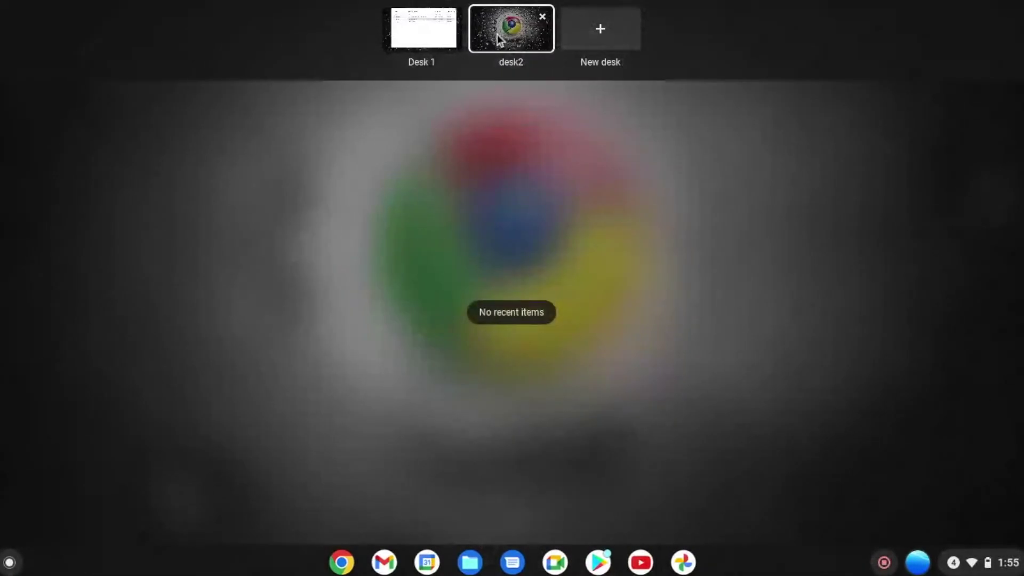
click(441, 30)
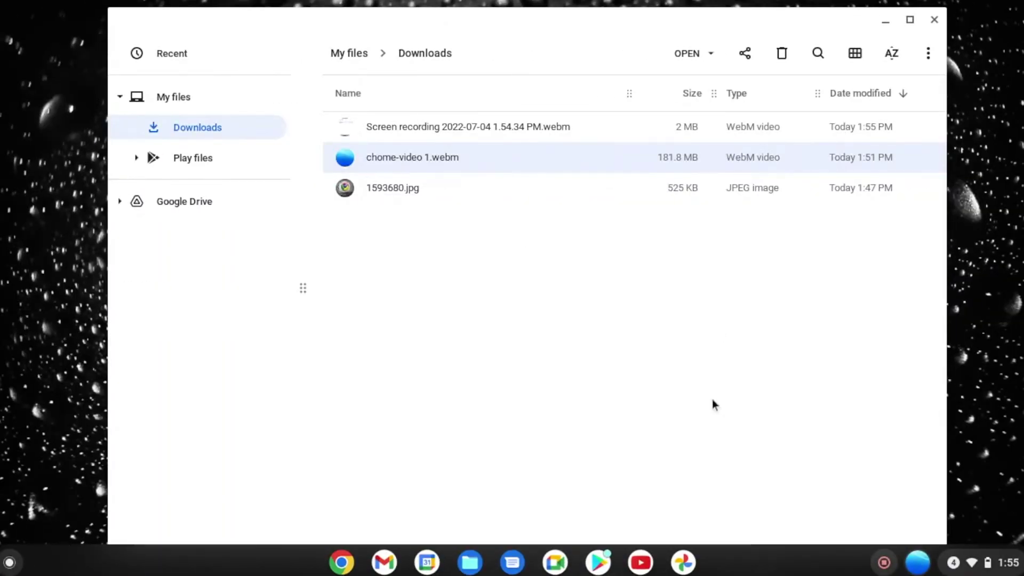
key(F5)
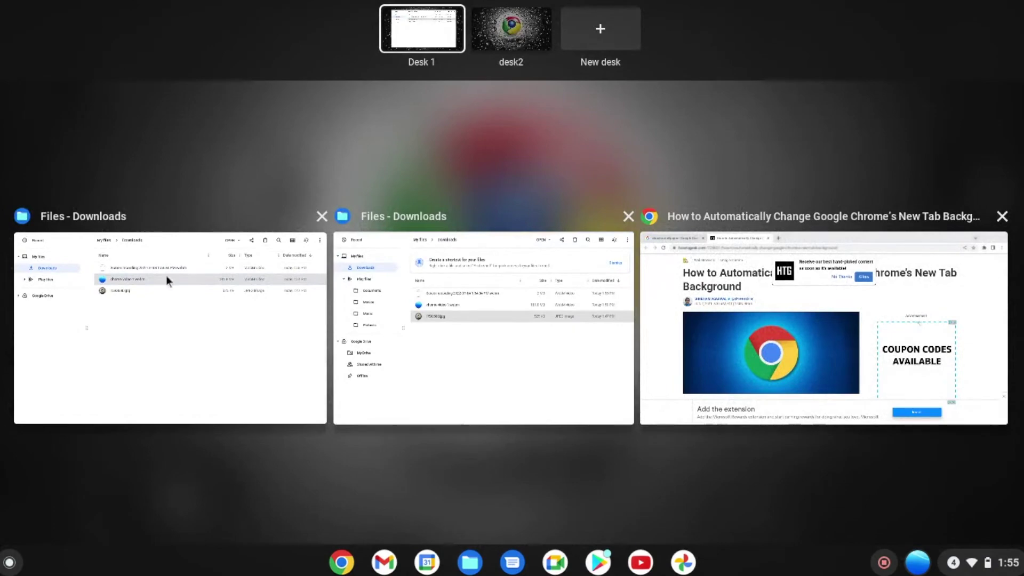
Spread the overlapping Files and Chrome windows apart on Desk 1, and move the Chrome window to desk2 through the window overview
click(408, 380)
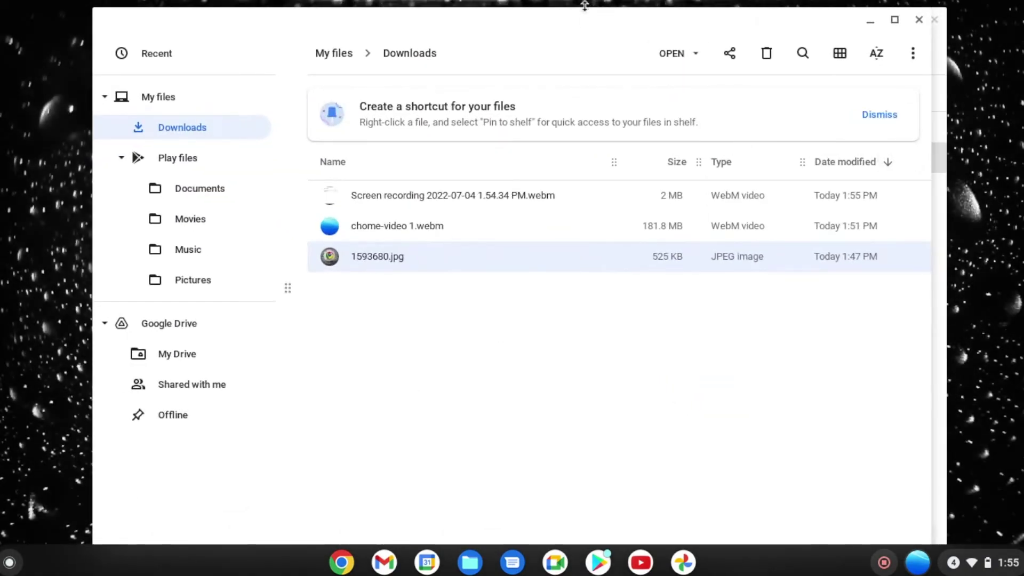
drag(571, 29, 602, 171)
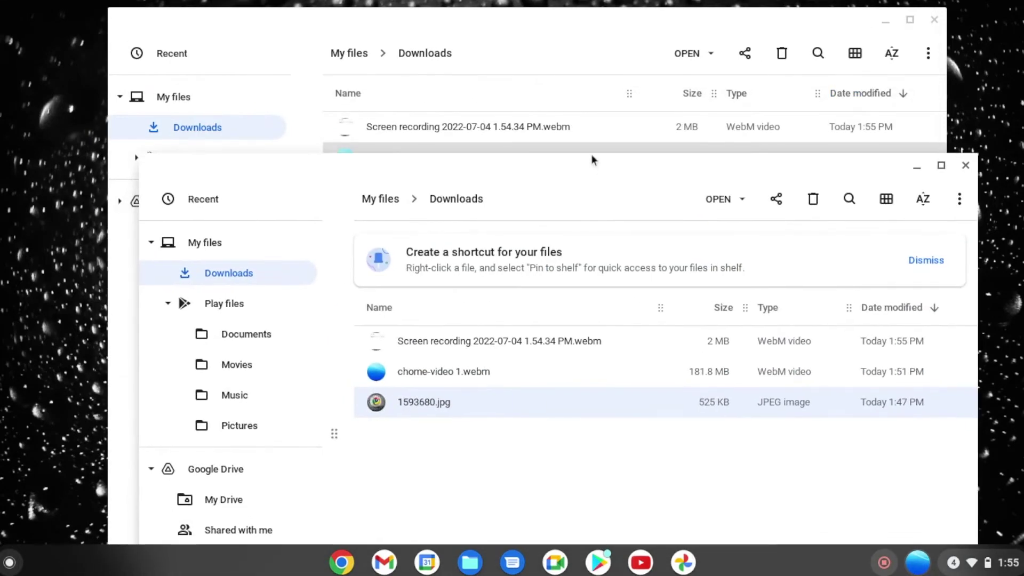
click(602, 38)
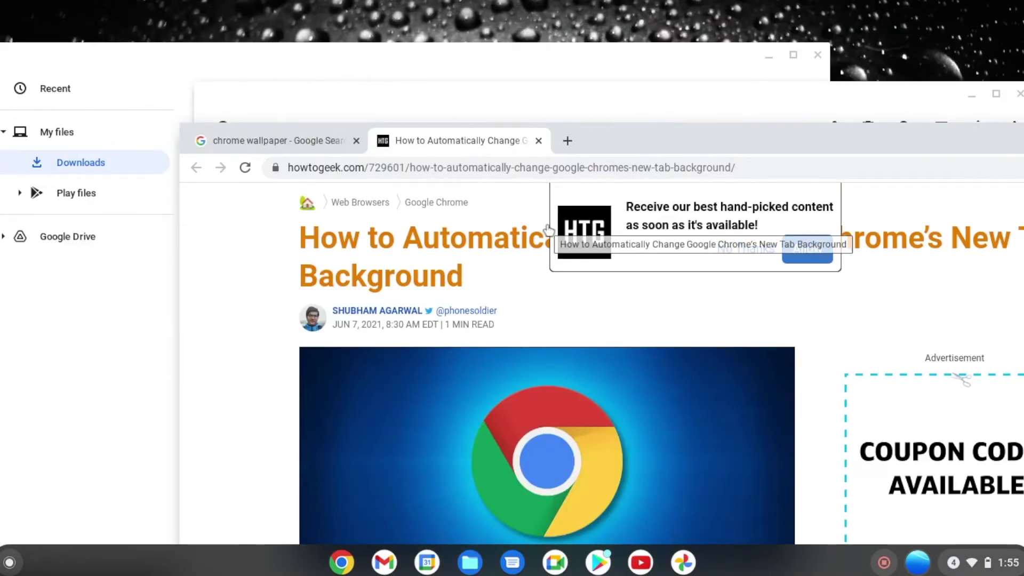
key(F5)
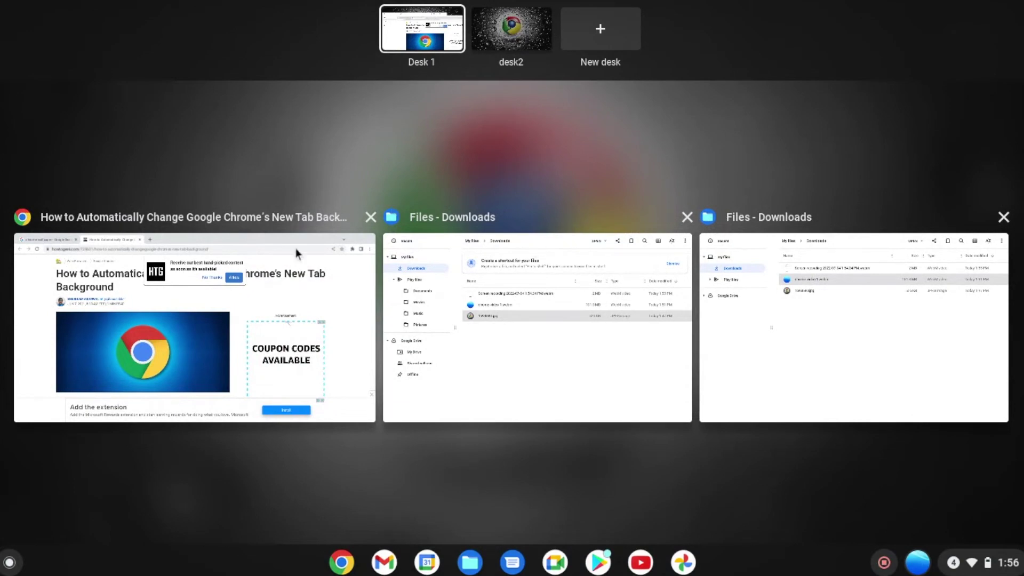
drag(296, 245, 497, 50)
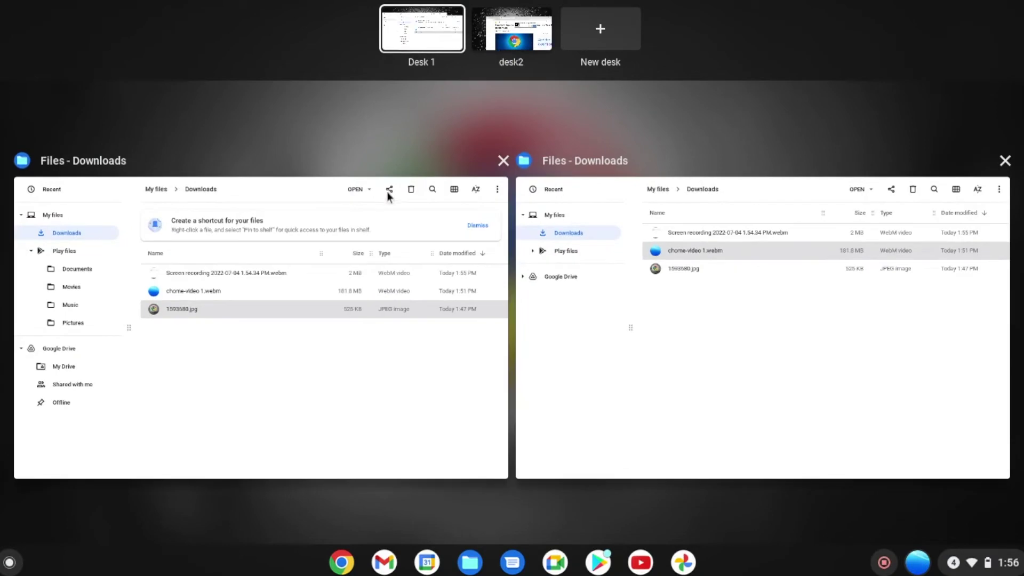
Snap the two Files windows side by side in split view, and pull them apart into floating windows
drag(310, 191, 92, 269)
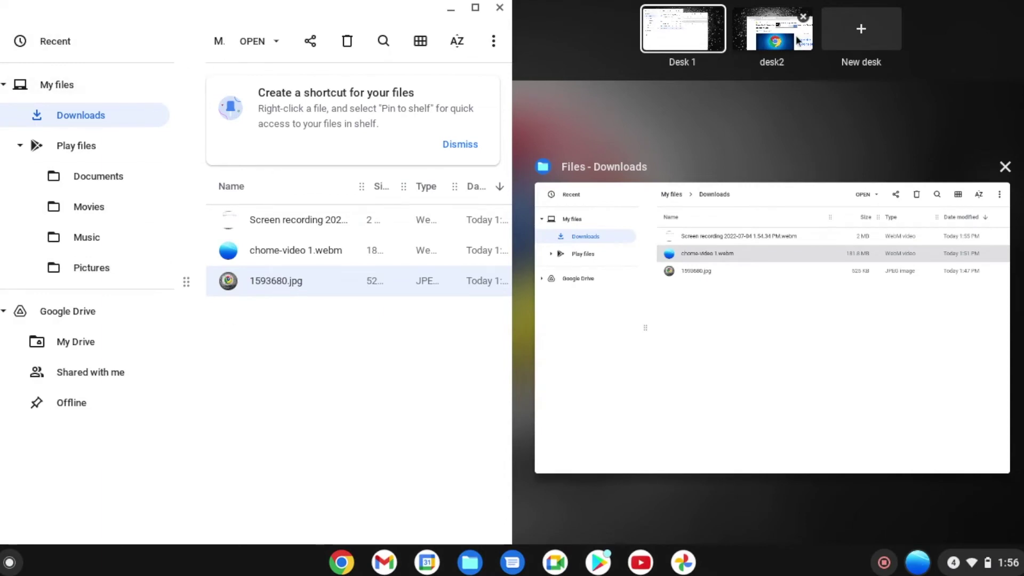
drag(681, 192, 1016, 225)
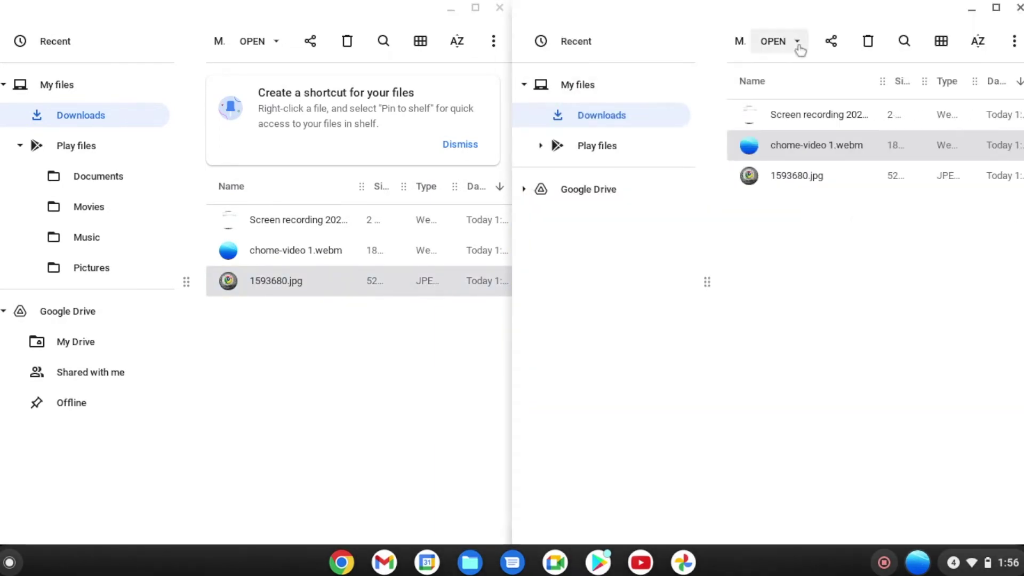
drag(632, 15, 366, 128)
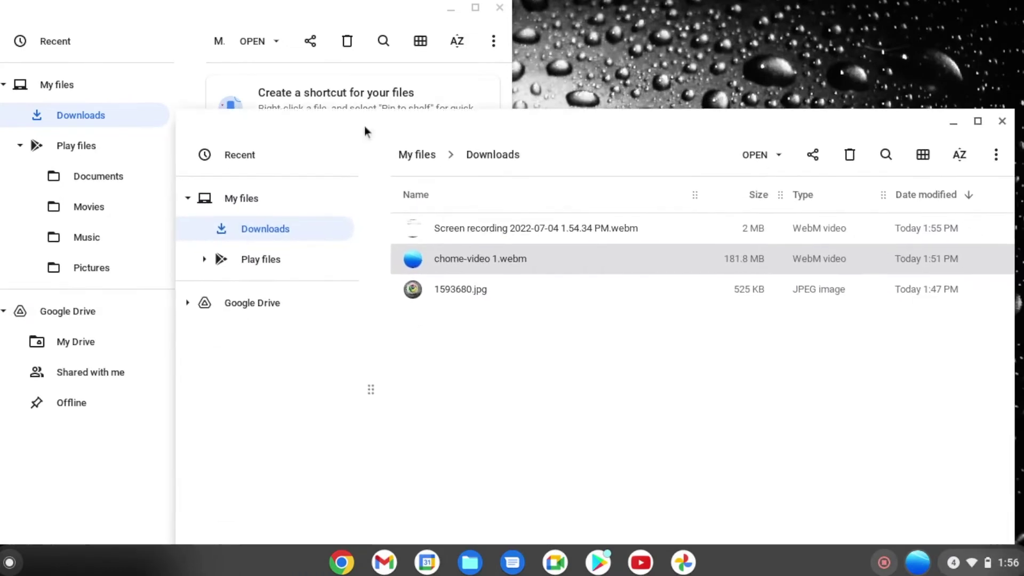
drag(344, 15, 468, 52)
drag(535, 44, 669, 40)
Switch to desk2 to view its Chrome window, and return to Desk 1
key(F5)
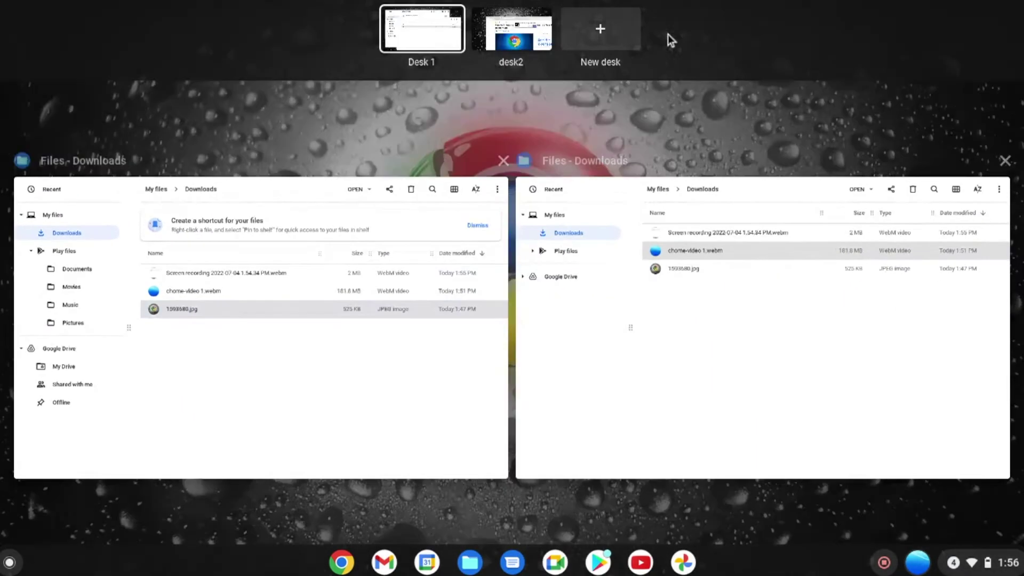
click(523, 43)
key(F5)
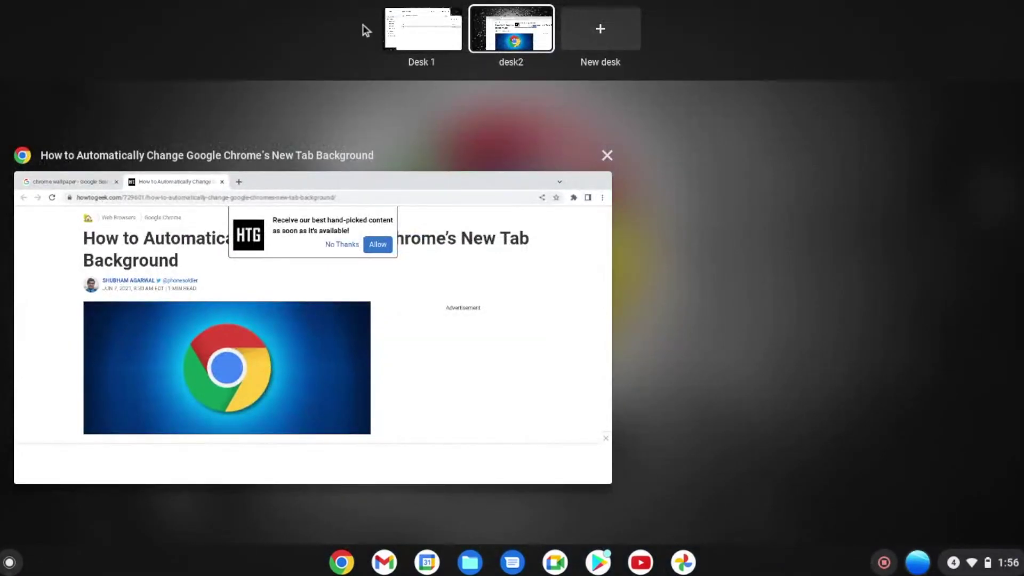
click(424, 26)
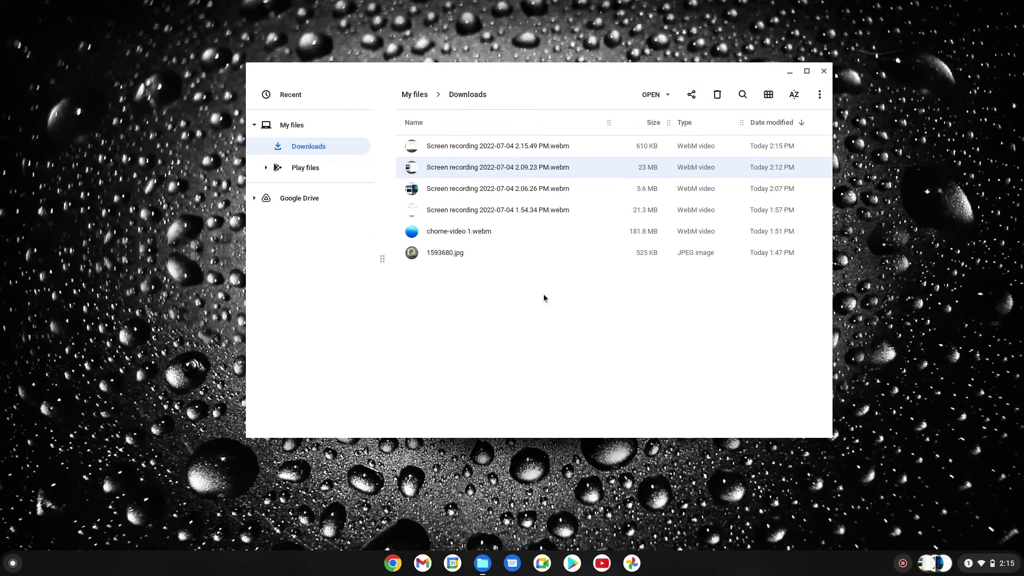
Create a new folder named chrome video in Downloads
right_click(507, 320)
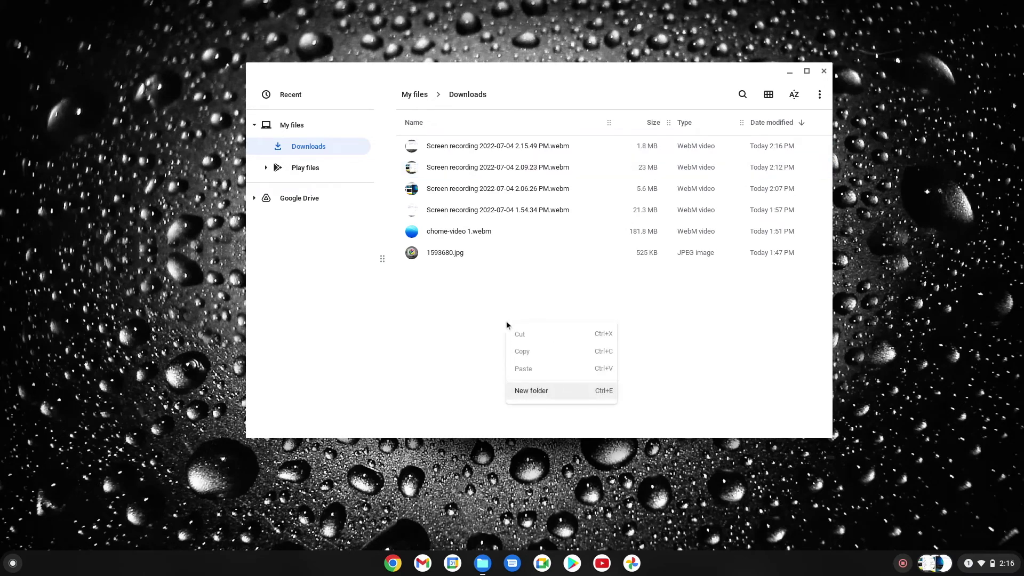
click(551, 392)
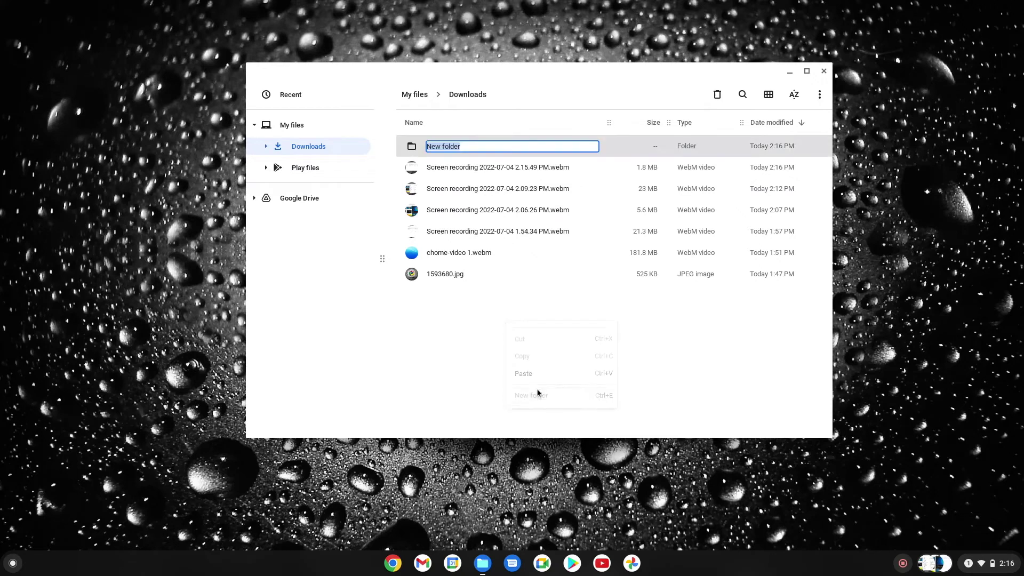
text(chrome)
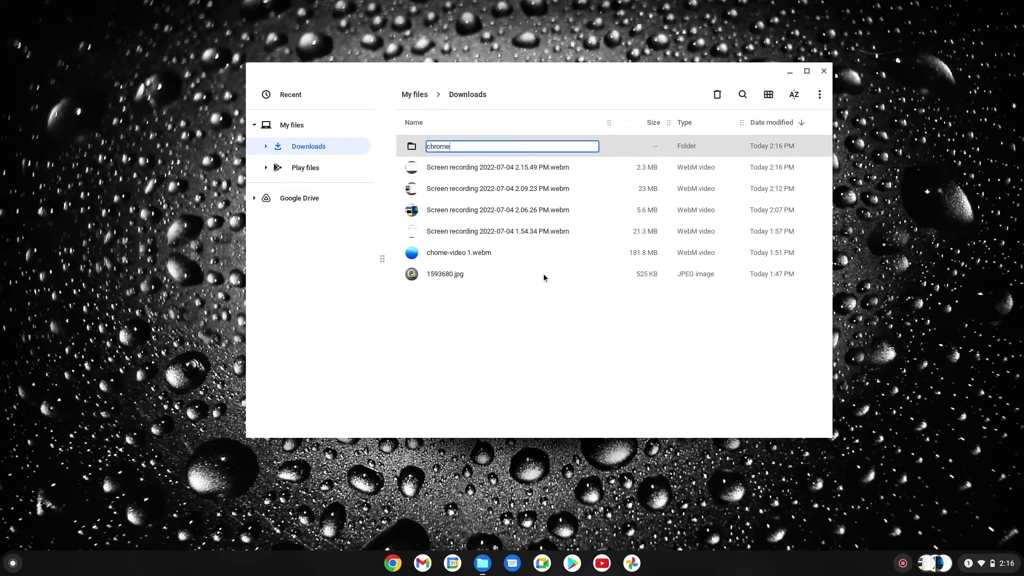
text( video)
key(Return)
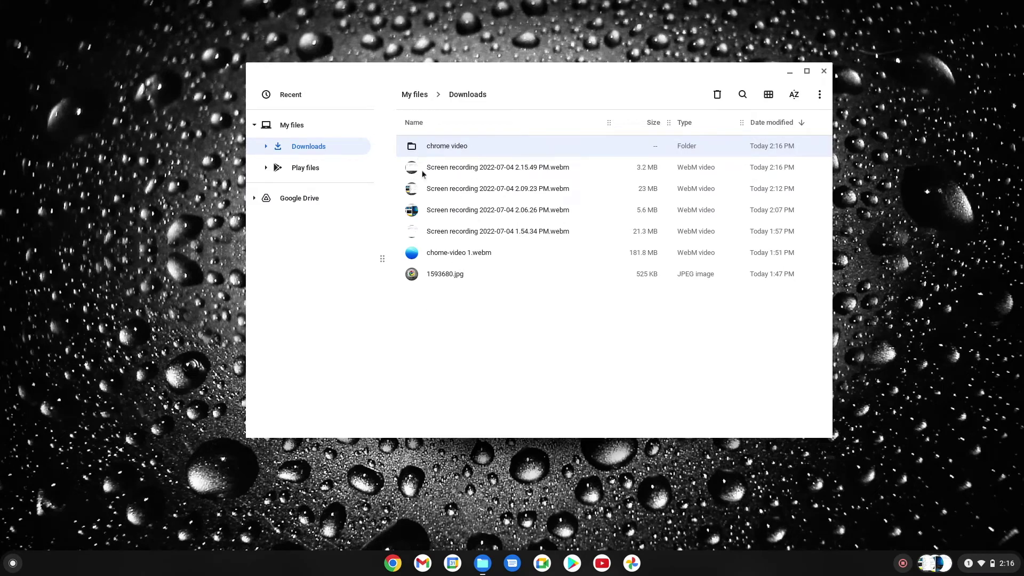
Move chome-video 1.webm and the 1.54.34, 2.06.26 and 2.09.23 PM screen recordings into the chrome video folder
click(427, 174)
drag(420, 255, 415, 147)
click(412, 235)
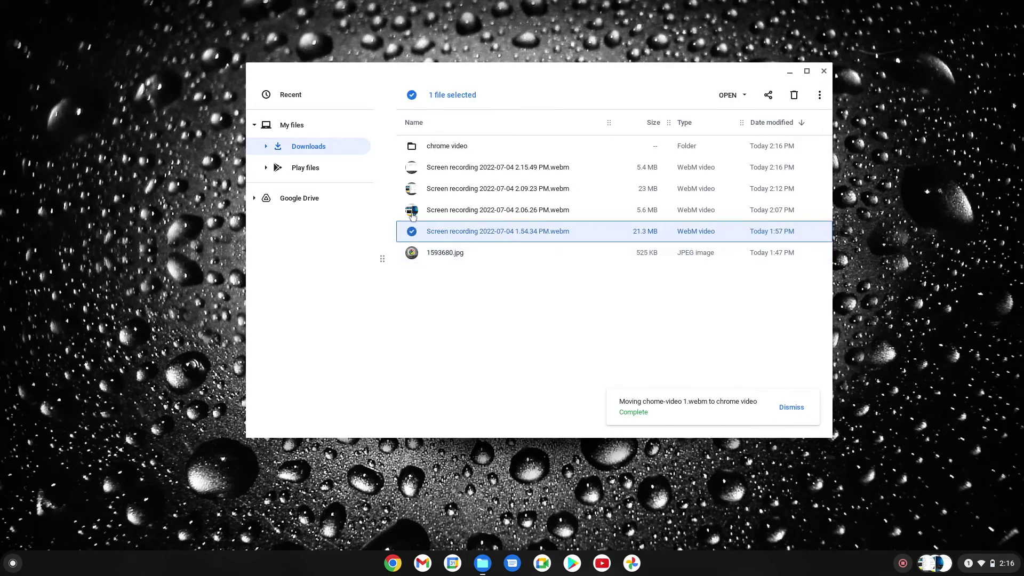
click(412, 214)
click(410, 192)
drag(410, 192, 432, 148)
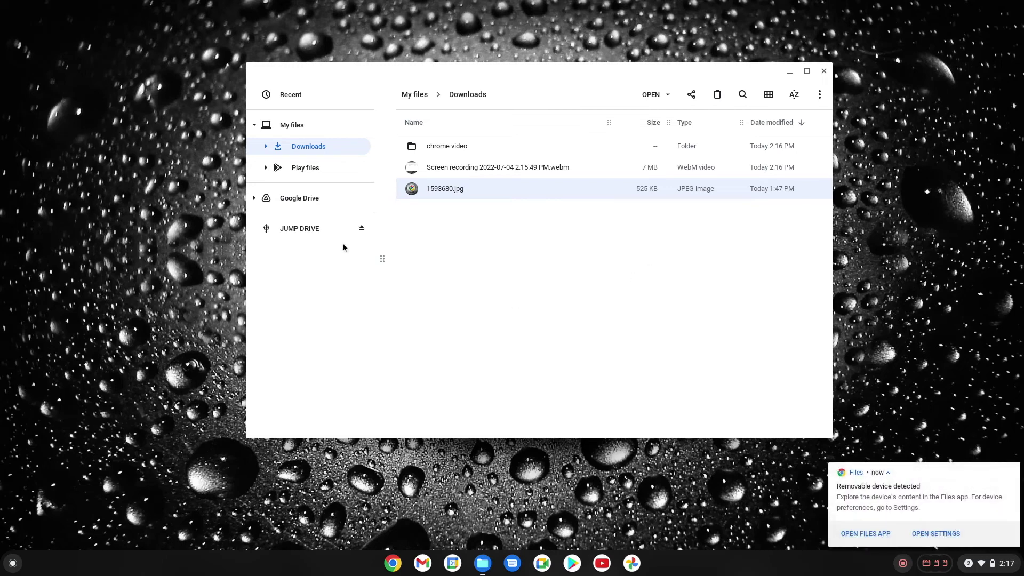
Copy the chrome video folder from Downloads to the JUMP DRIVE, and open the copied folder there
click(300, 231)
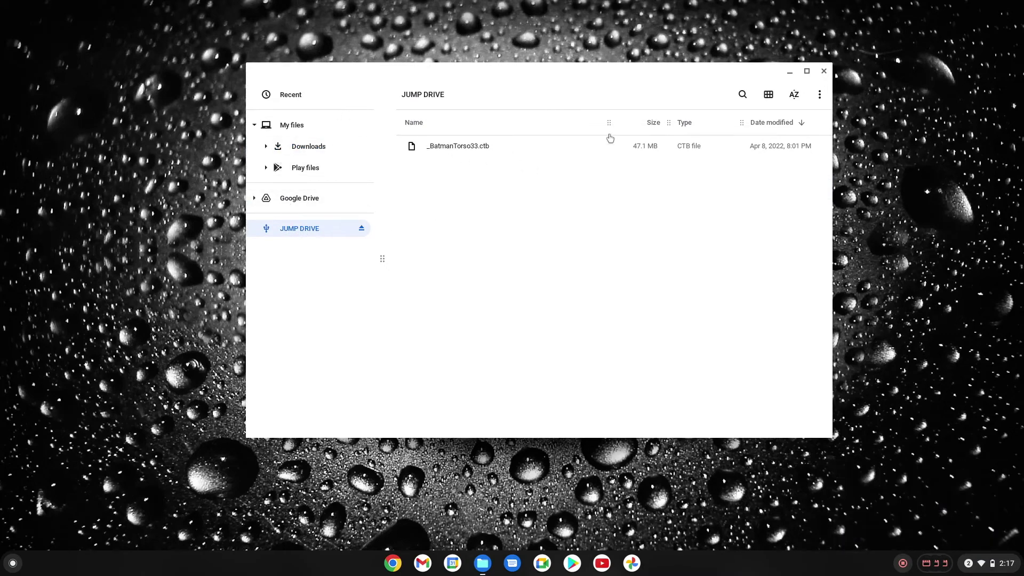
click(323, 153)
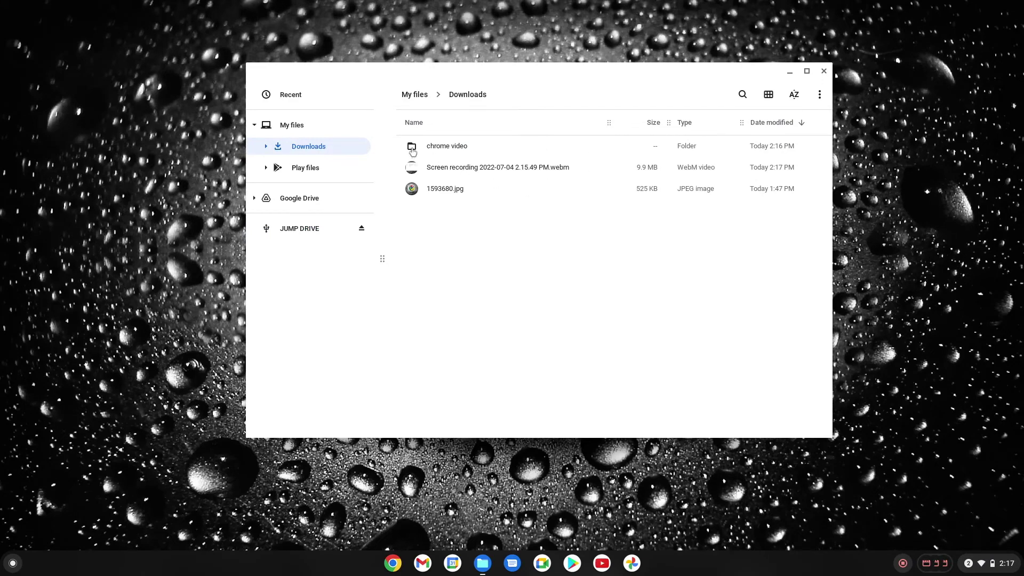
drag(413, 152, 323, 228)
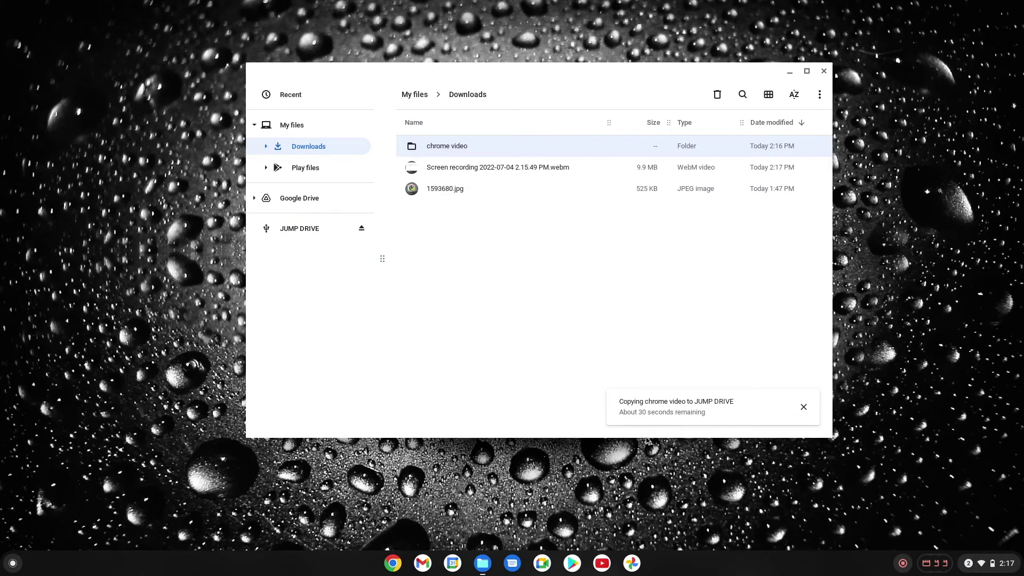
click(286, 228)
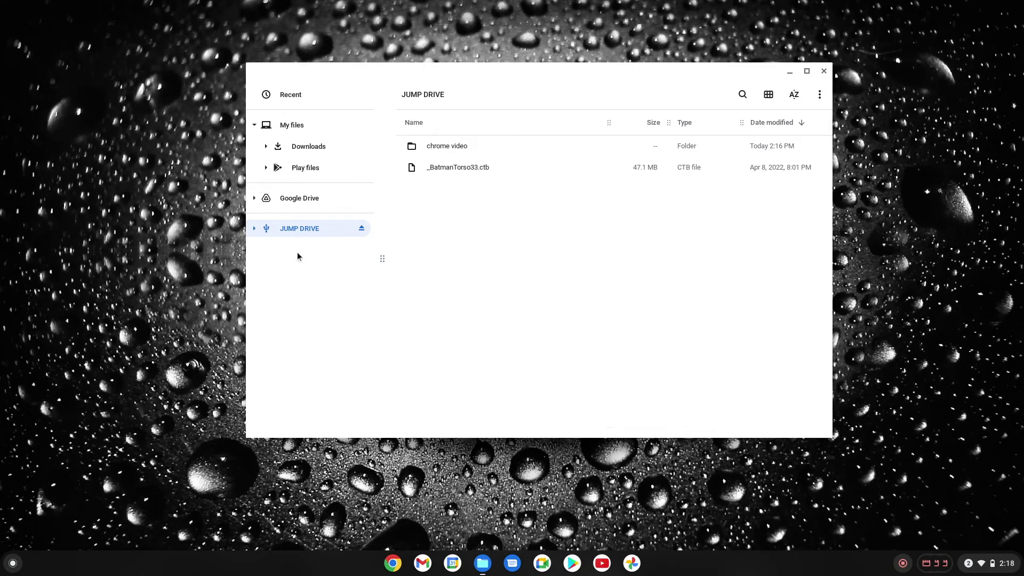
double_click(412, 149)
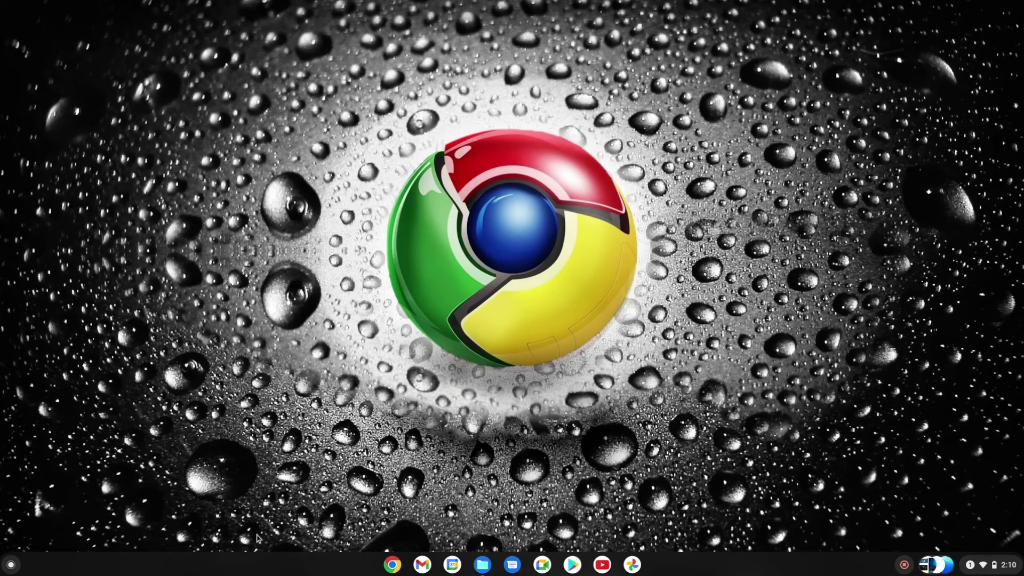
Search the device for "scree" and open the Screen saver settings
key(super)
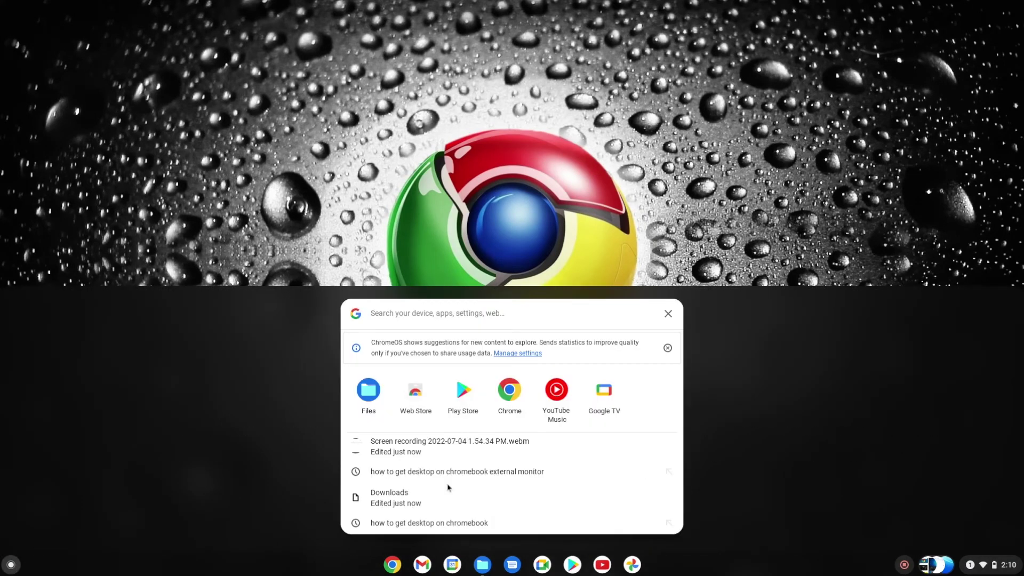
text(scree)
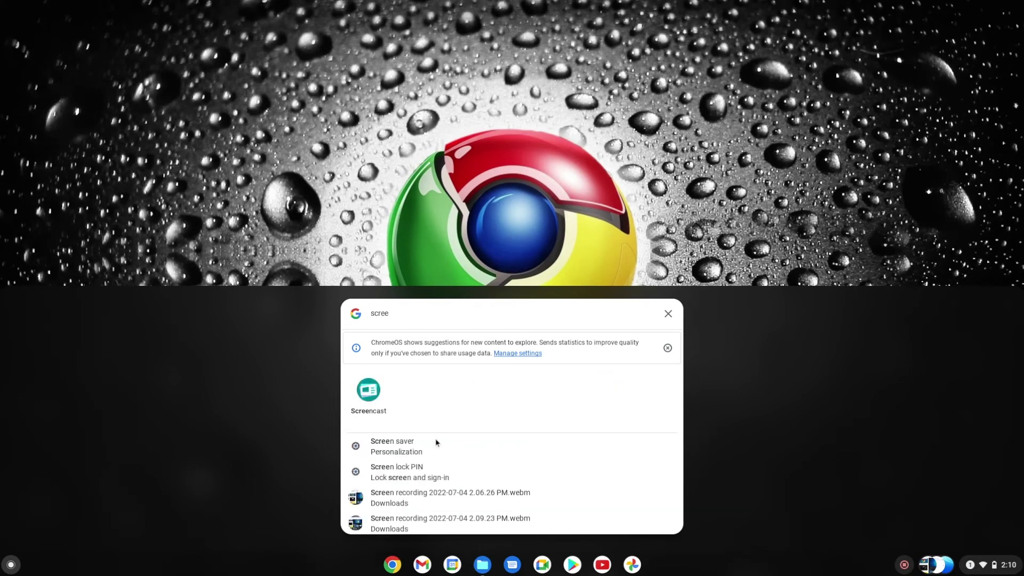
click(437, 442)
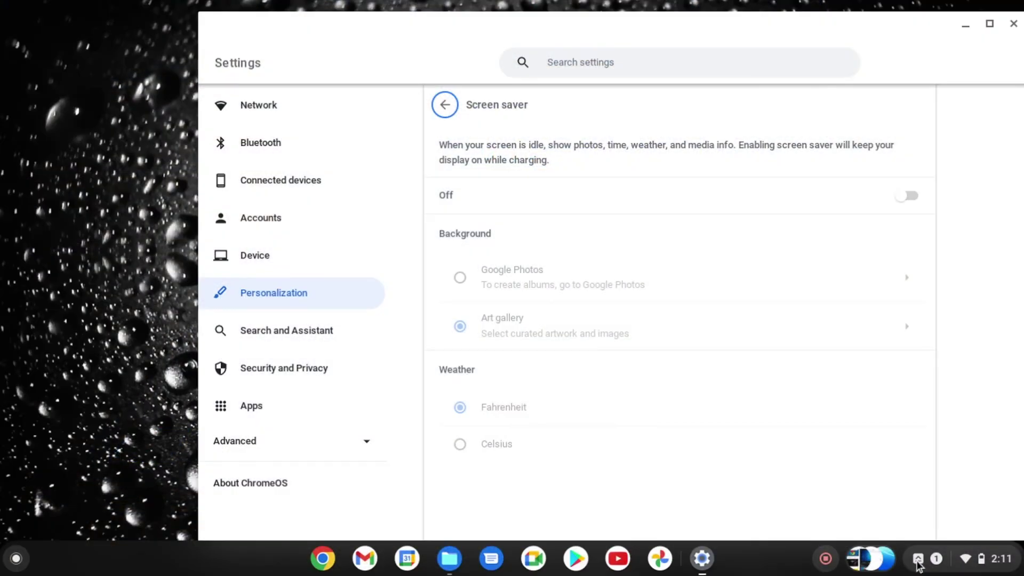
Check the Caps Lock notification in the system status area, and close the notifications and quick settings
click(918, 564)
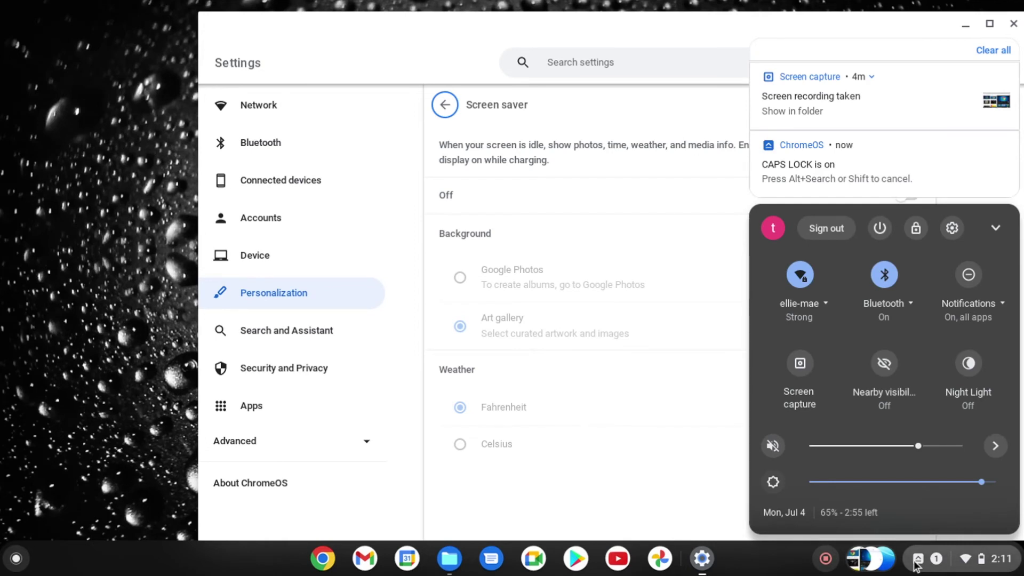
click(916, 565)
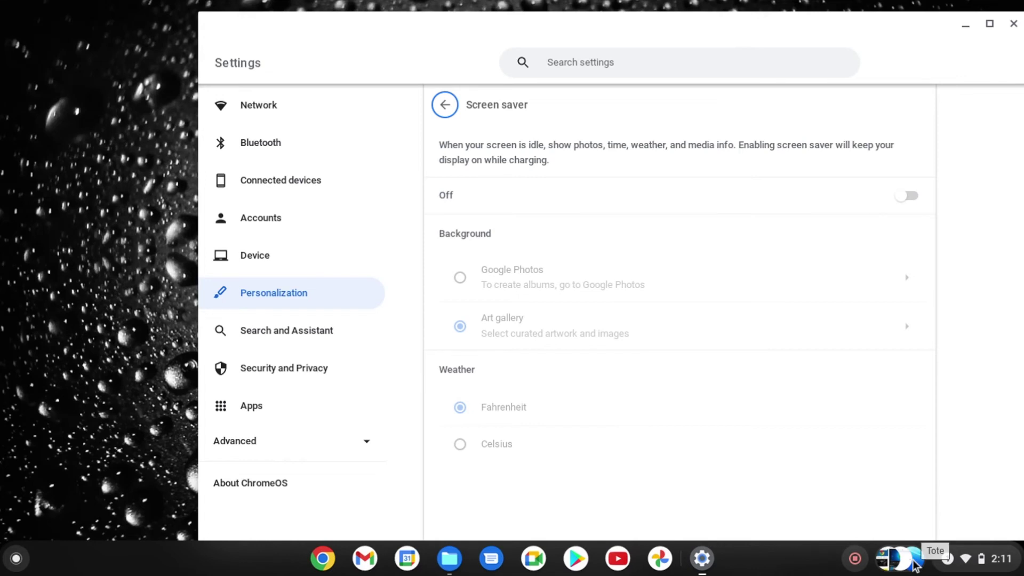
Test Caps Lock in the Settings search with lowercase "jfjfjjf" and uppercase "FHHDLKSDLKDFNSDL", clear the text, and close Settings
click(660, 63)
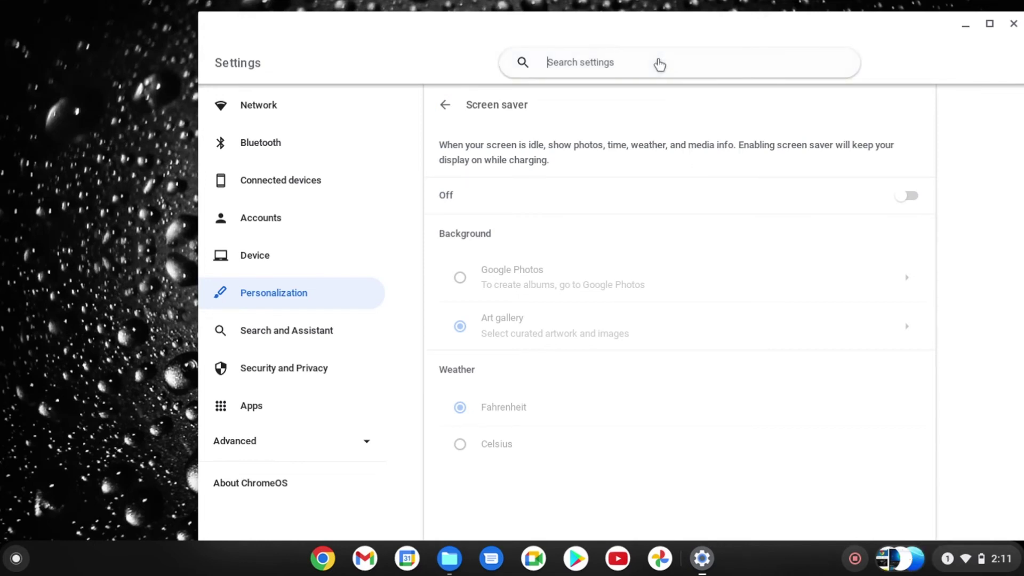
text(jfjfjjf)
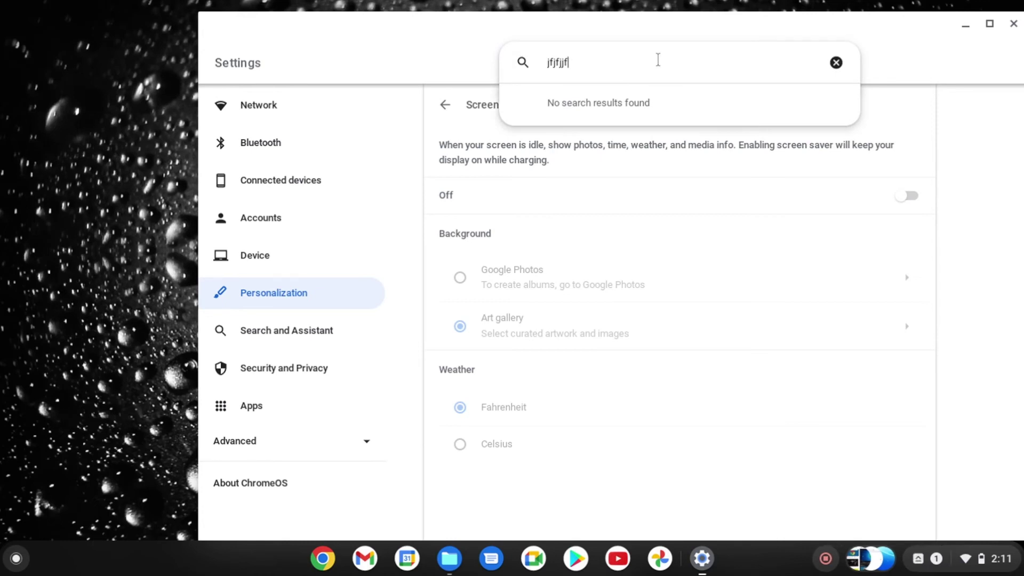
text(FHHDLKSDLKDFNSDL)
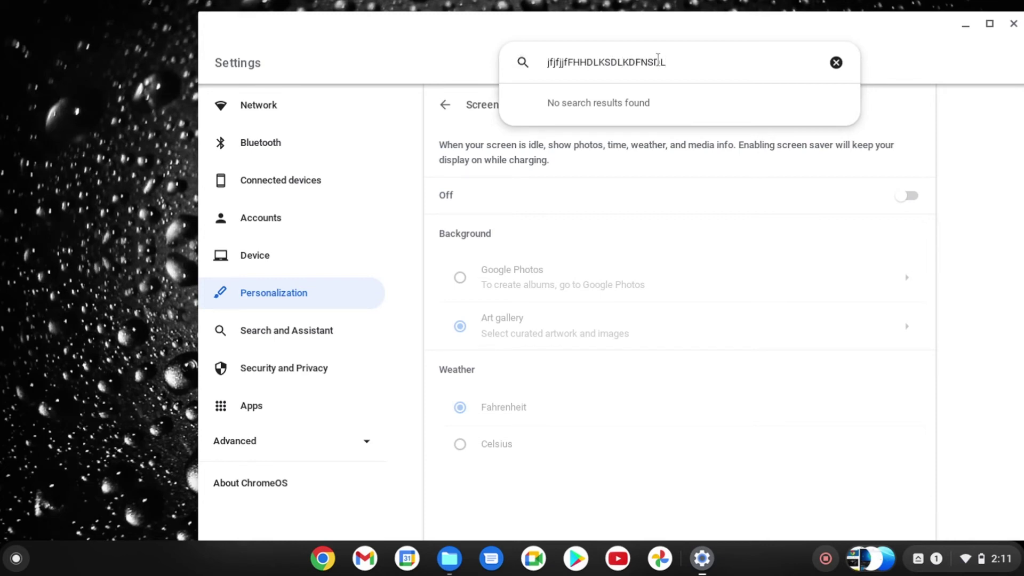
key(Escape)
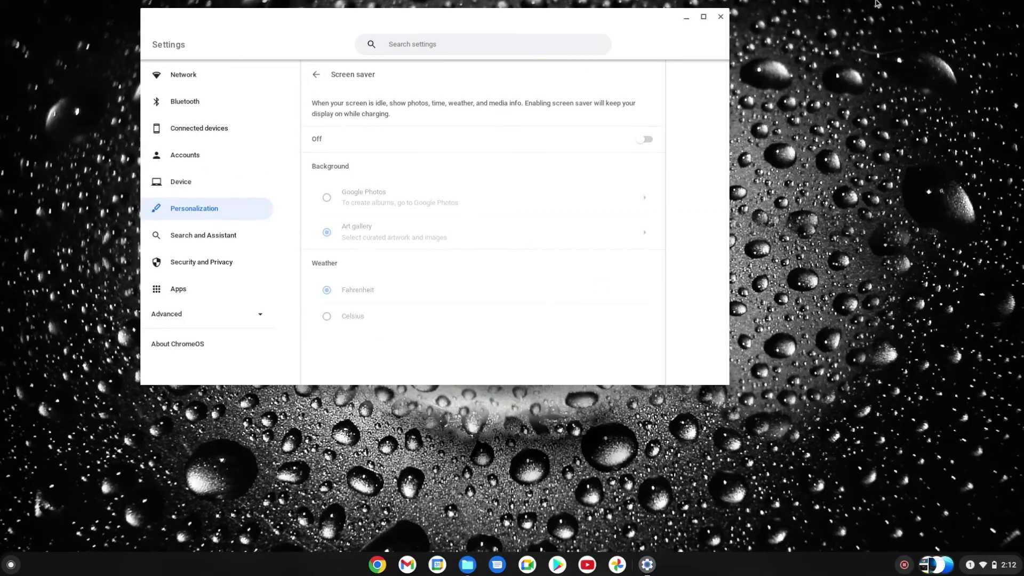
click(721, 17)
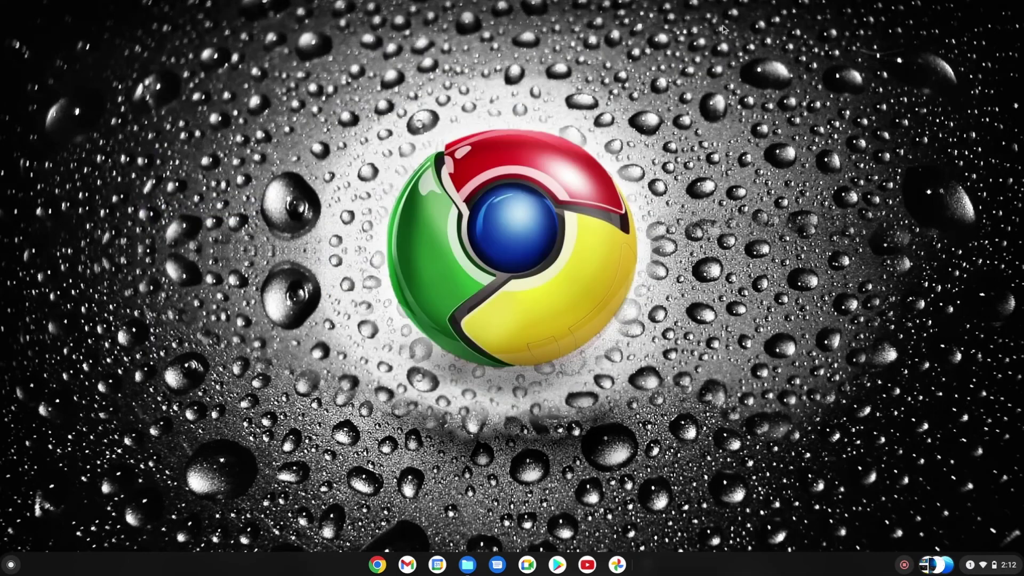